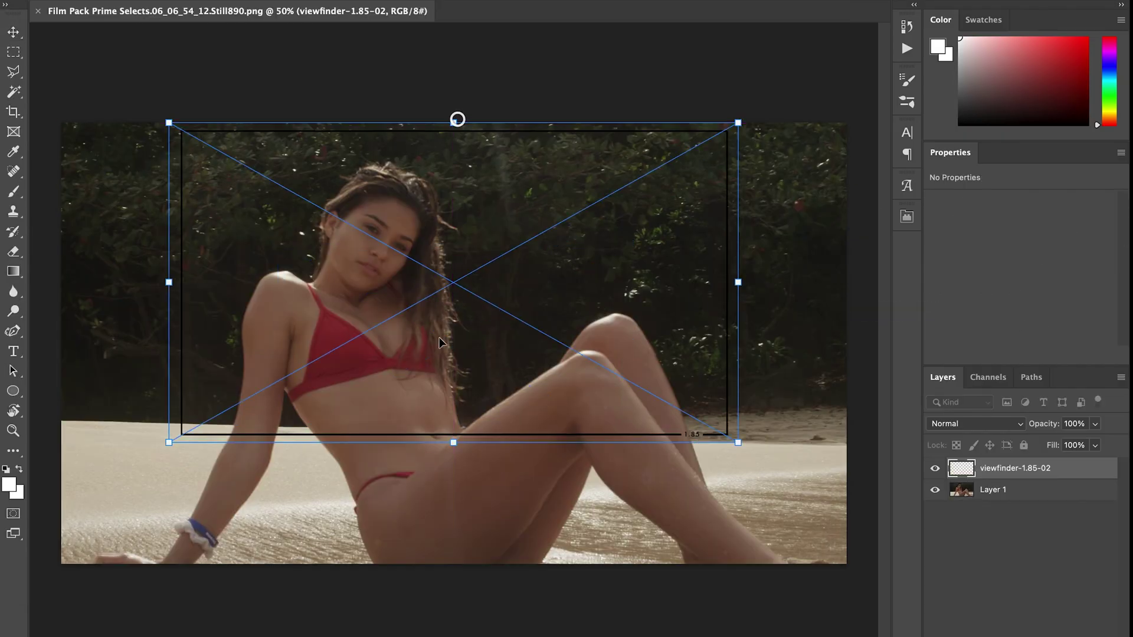
Stretch the 1.85 frame to cover the photo and give it a pure red ff0000 Color Overlay.
{"action": "left_click_drag", "start_coordinate": [454, 443], "coordinate": [454, 557]}
{"action": "key", "text": "Return"}
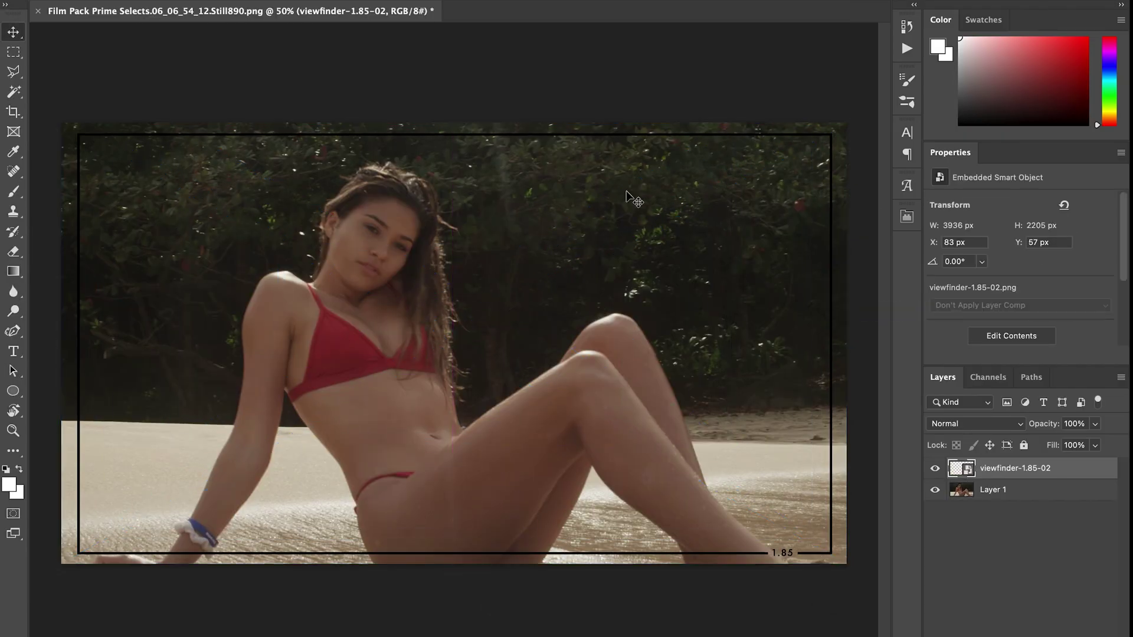
{"action": "right_click", "coordinate": [992, 463]}
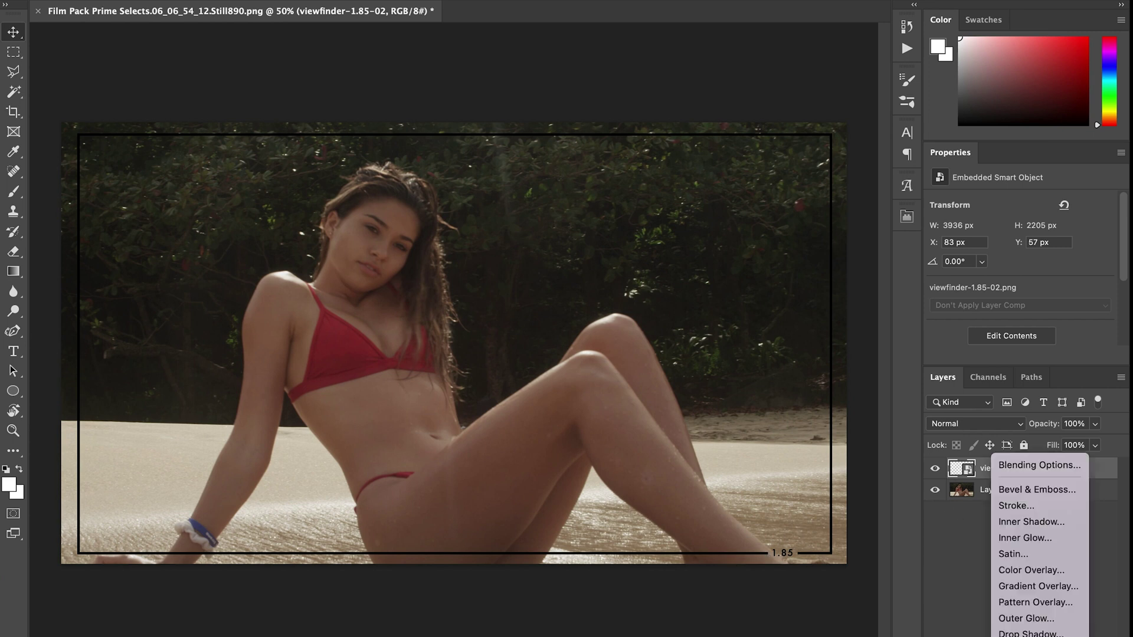
{"action": "left_click", "coordinate": [1032, 570]}
{"action": "left_click", "coordinate": [791, 300]}
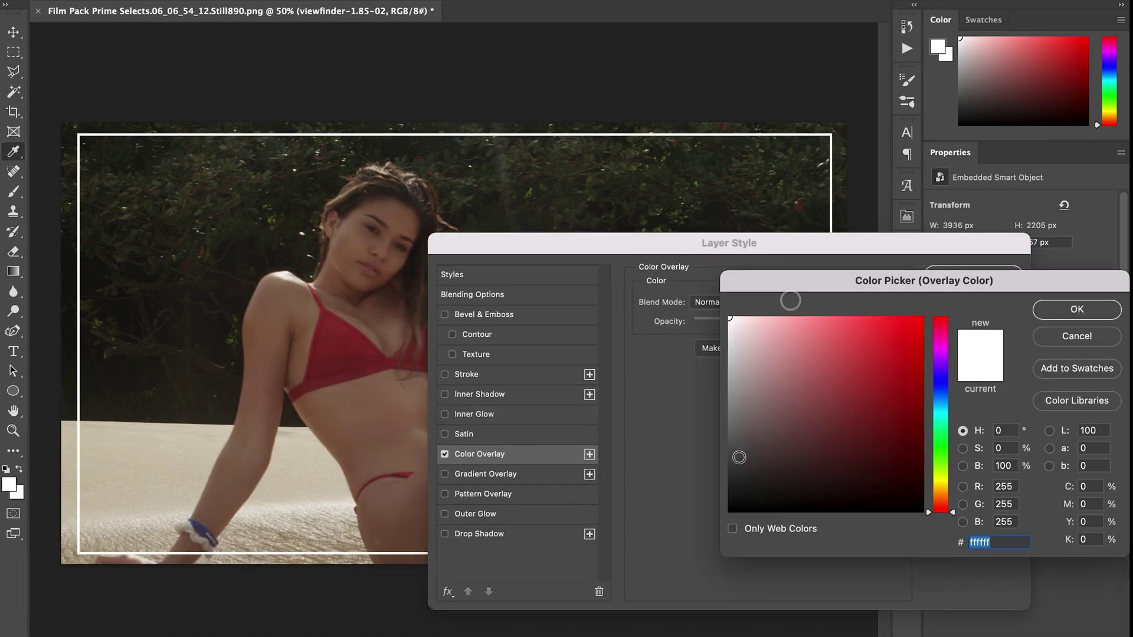
{"action": "left_click_drag", "start_coordinate": [739, 458], "coordinate": [931, 312]}
{"action": "left_click_drag", "start_coordinate": [940, 512], "coordinate": [944, 307]}
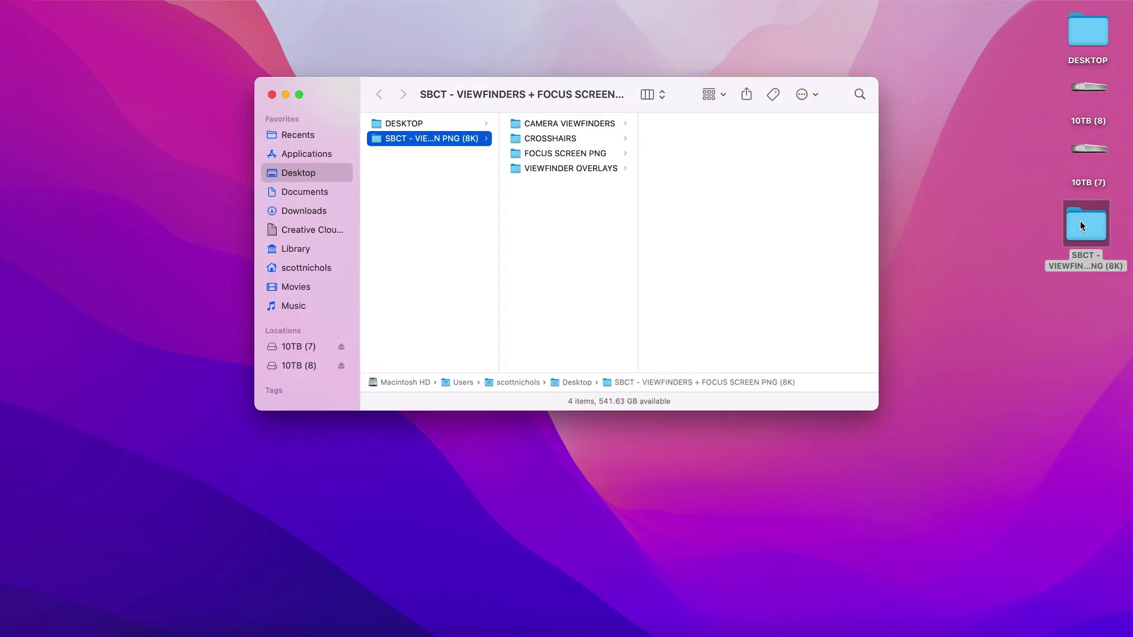
Move the Finder window up-left and enlarge it, then open the CAMERA VIEWFINDERS folder.
{"action": "left_click_drag", "start_coordinate": [336, 92], "coordinate": [206, 60]}
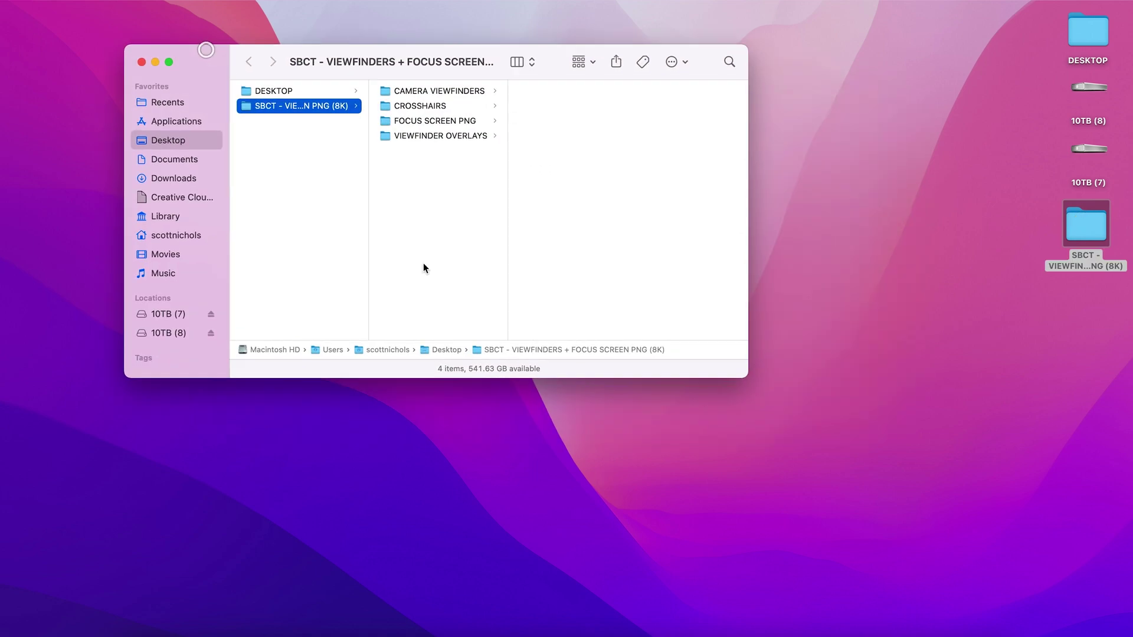
{"action": "left_click_drag", "start_coordinate": [742, 373], "coordinate": [825, 468]}
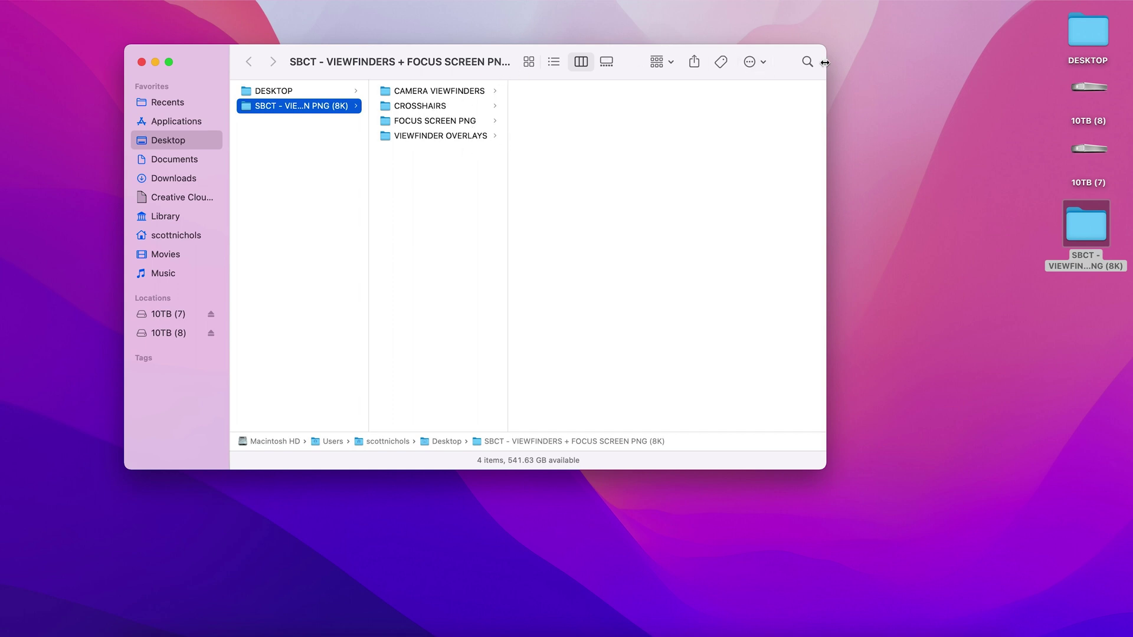
{"action": "left_click", "coordinate": [415, 92]}
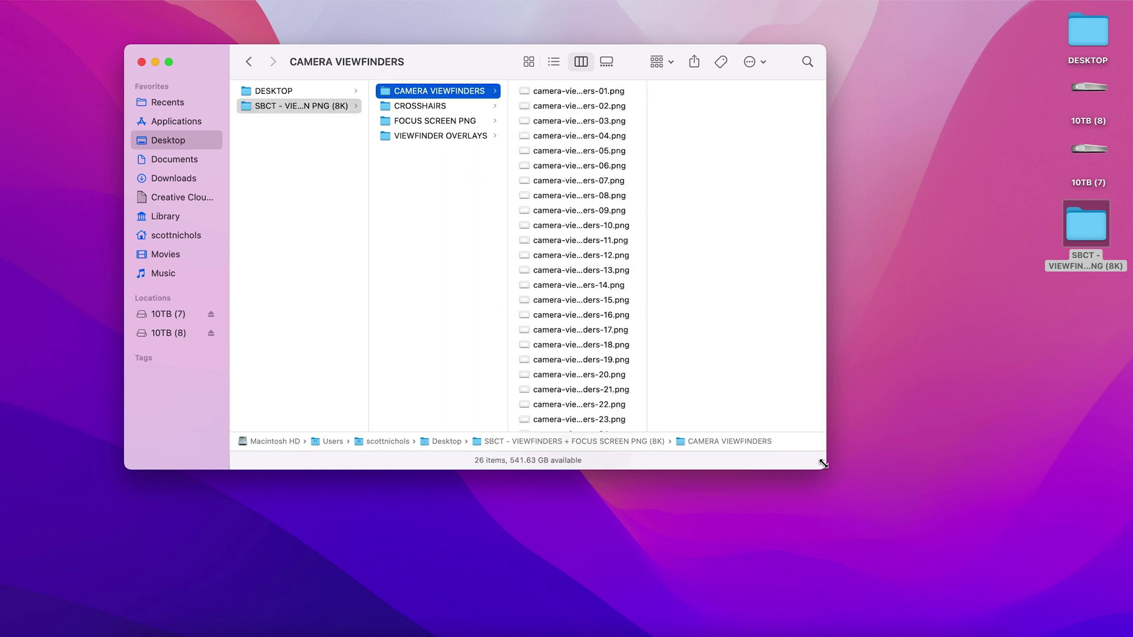
Enlarge the window to list all 26 files and Quick Look camera-viewfinders-01 through 08.
{"action": "left_click_drag", "start_coordinate": [823, 464], "coordinate": [849, 603]}
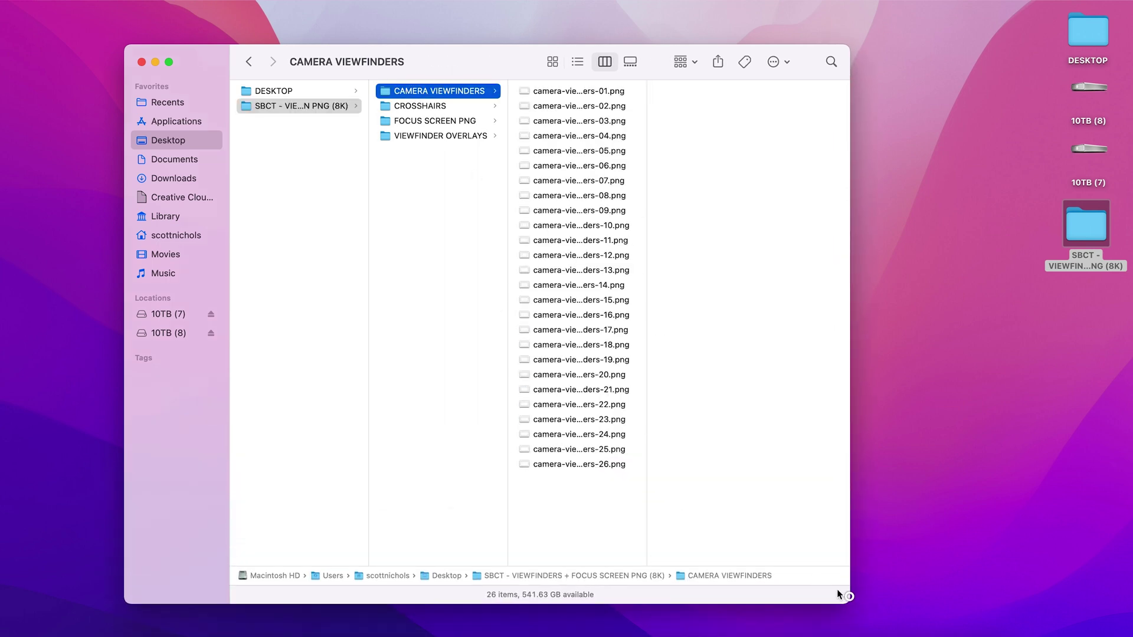
{"action": "left_click", "coordinate": [561, 92]}
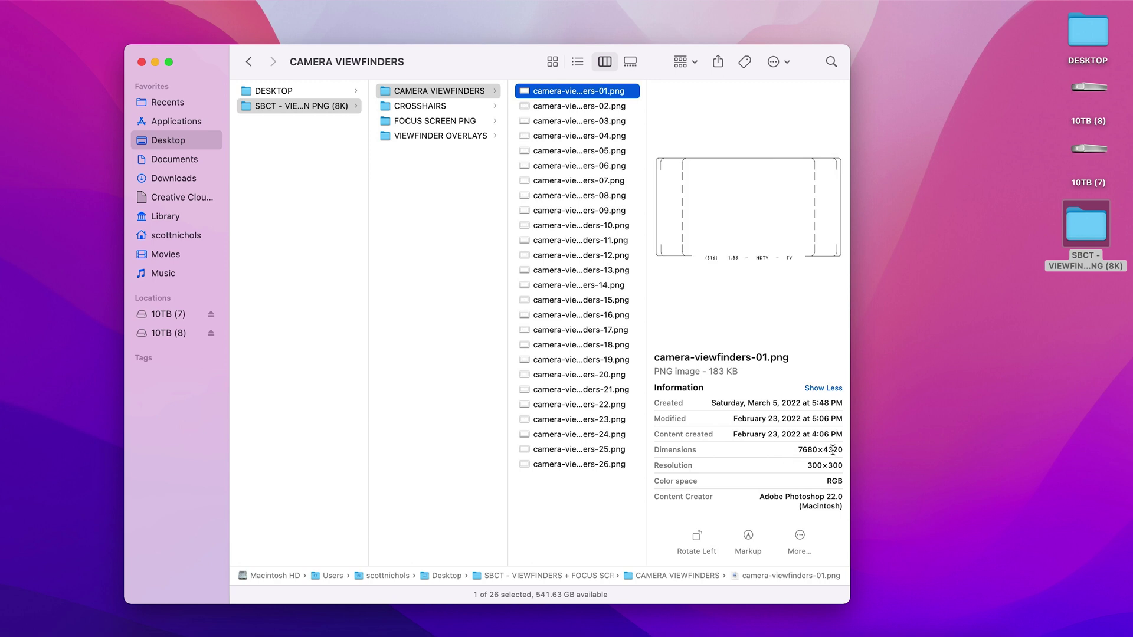
{"action": "key", "text": "space"}
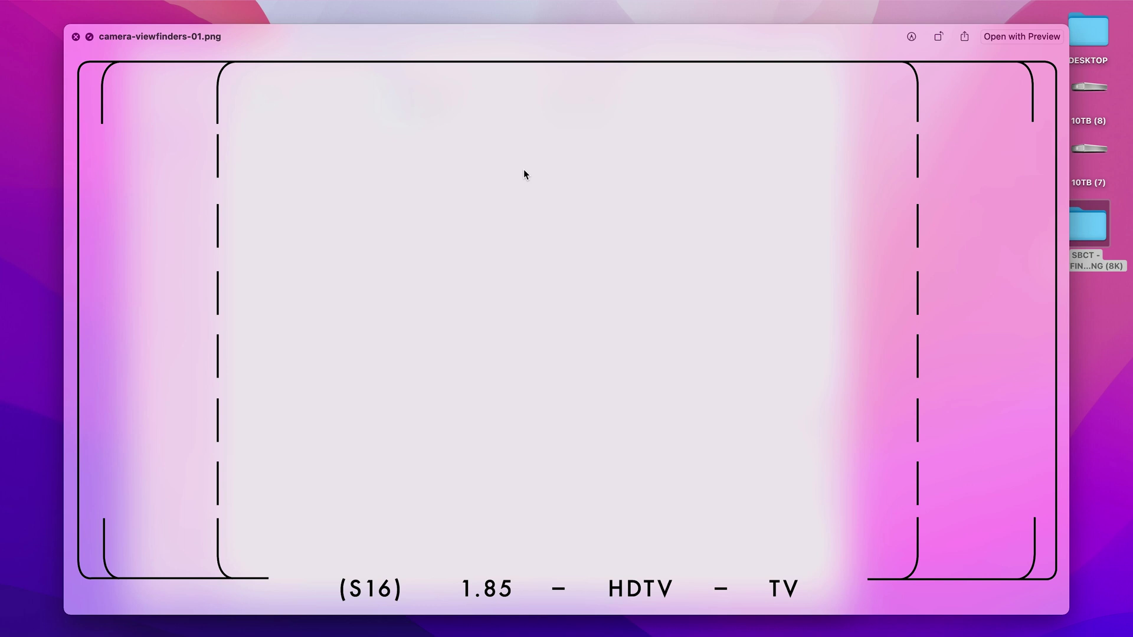
{"action": "key", "text": "Down"}
{"action": "key", "text": "Down"}
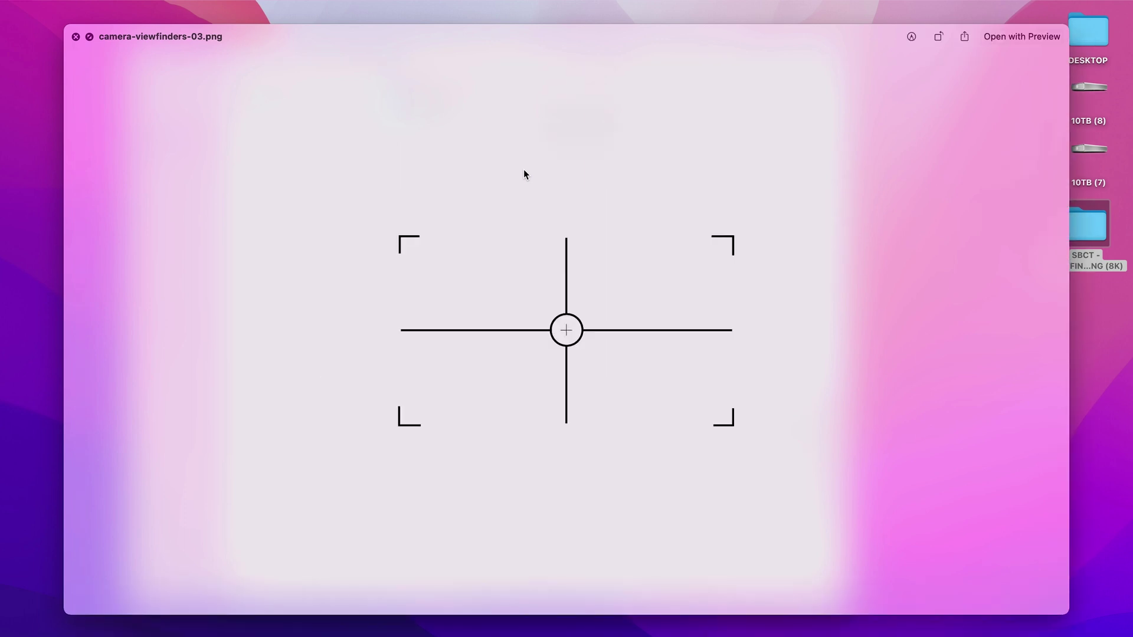
{"action": "key", "text": "Down"}
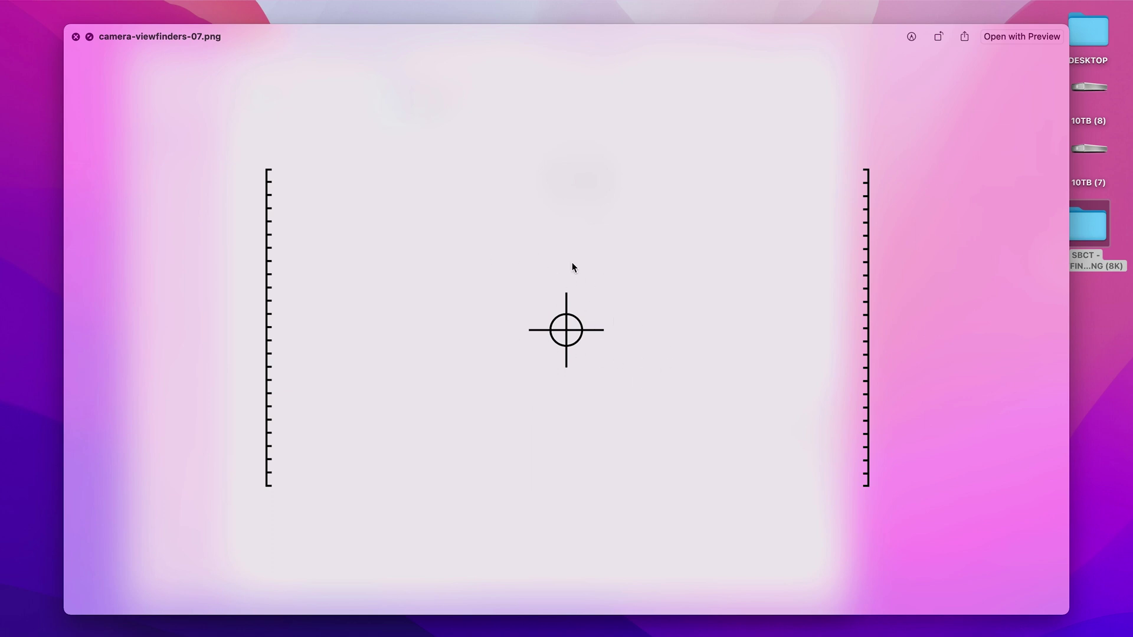
{"action": "key", "text": "Down"}
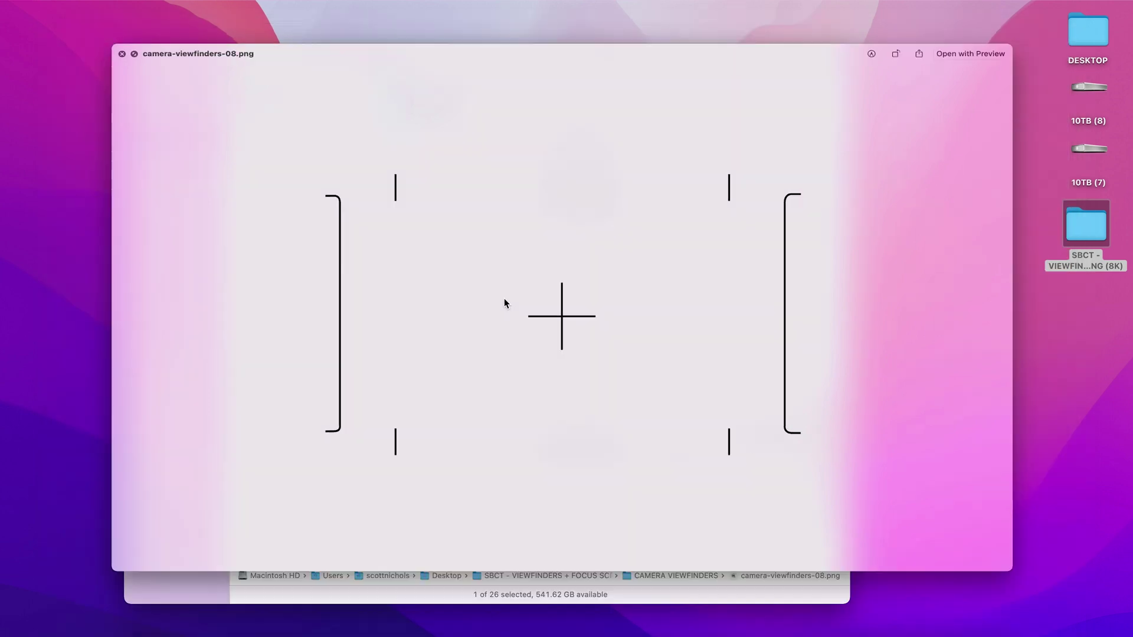
{"action": "key", "text": "space"}
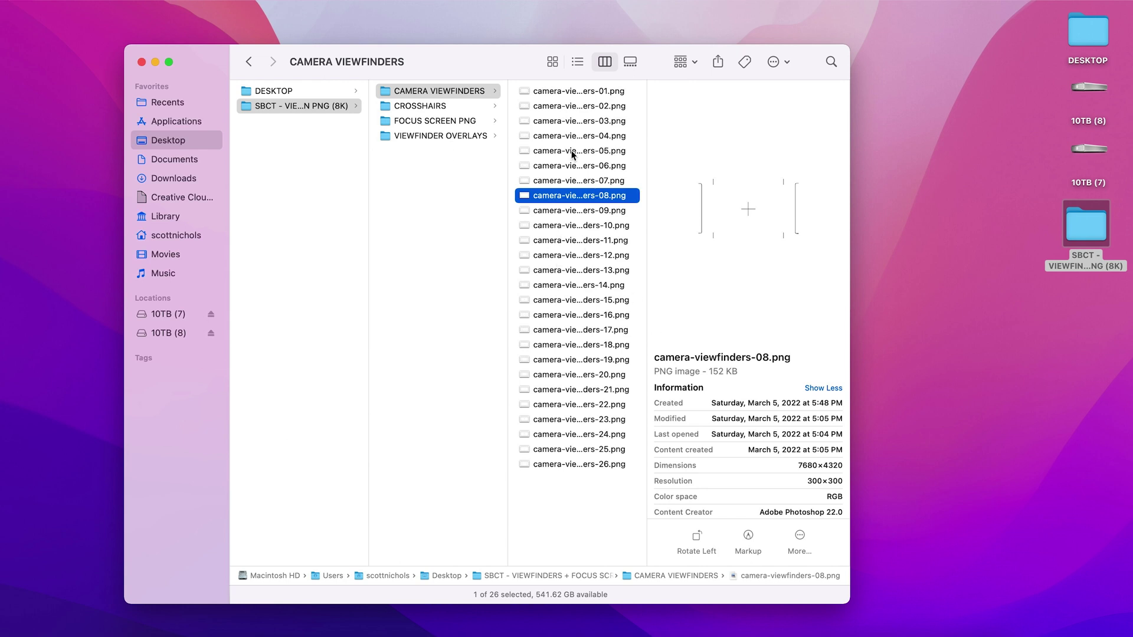
Open CROSSHAIRS, widen the file column, and preview viewfinder-crosshair-01 through 19 full size.
{"action": "left_click", "coordinate": [426, 107]}
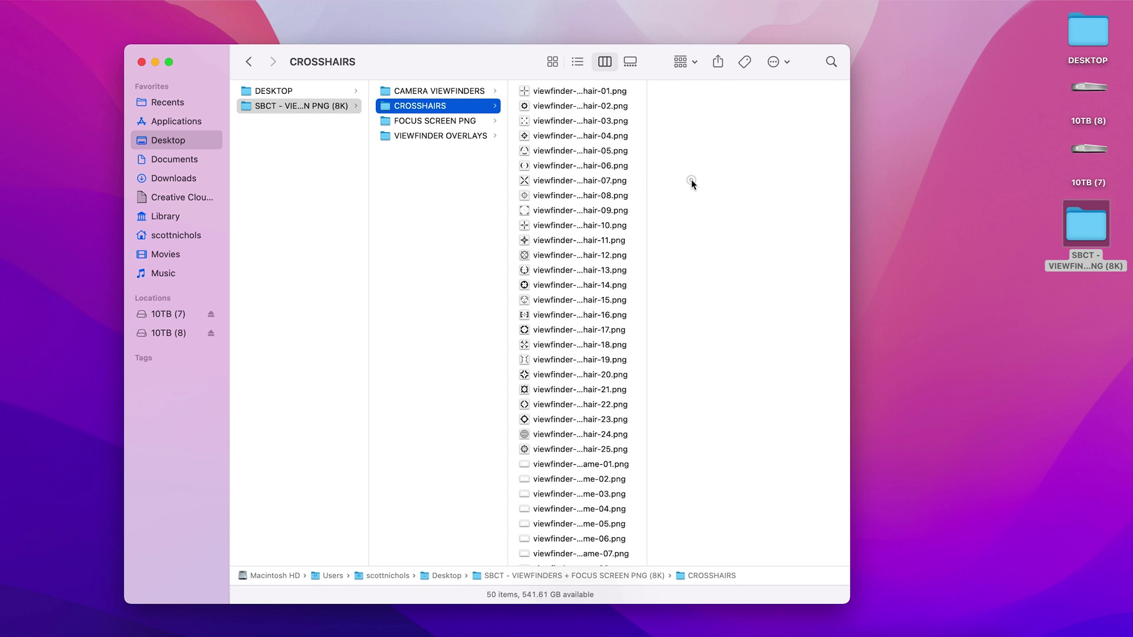
{"action": "left_click_drag", "start_coordinate": [648, 184], "coordinate": [692, 184]}
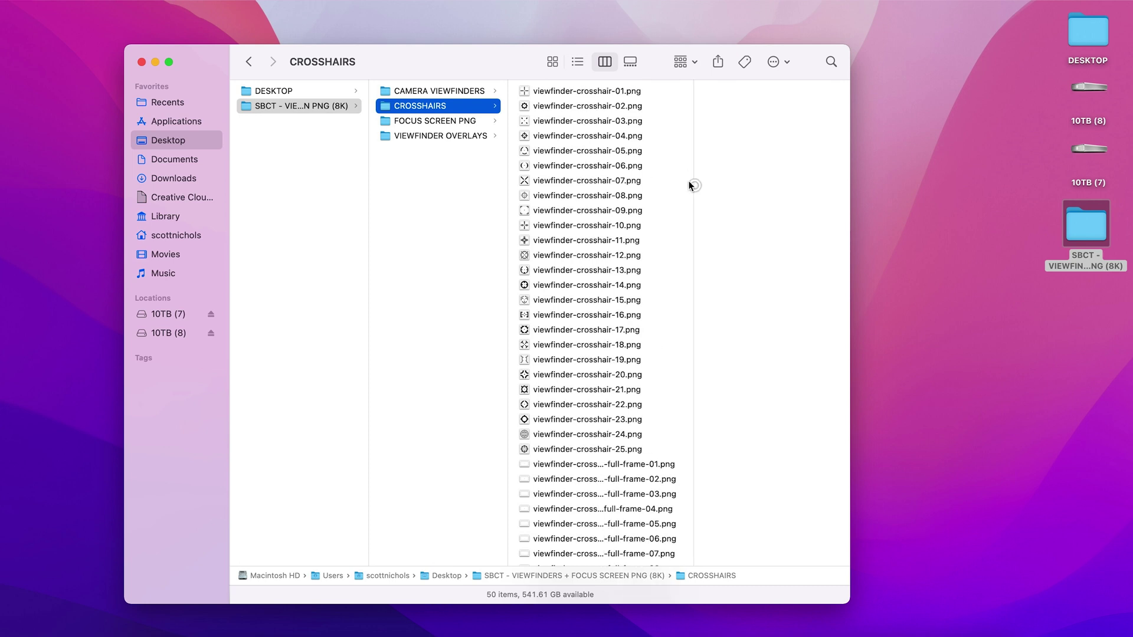
{"action": "left_click", "coordinate": [593, 92]}
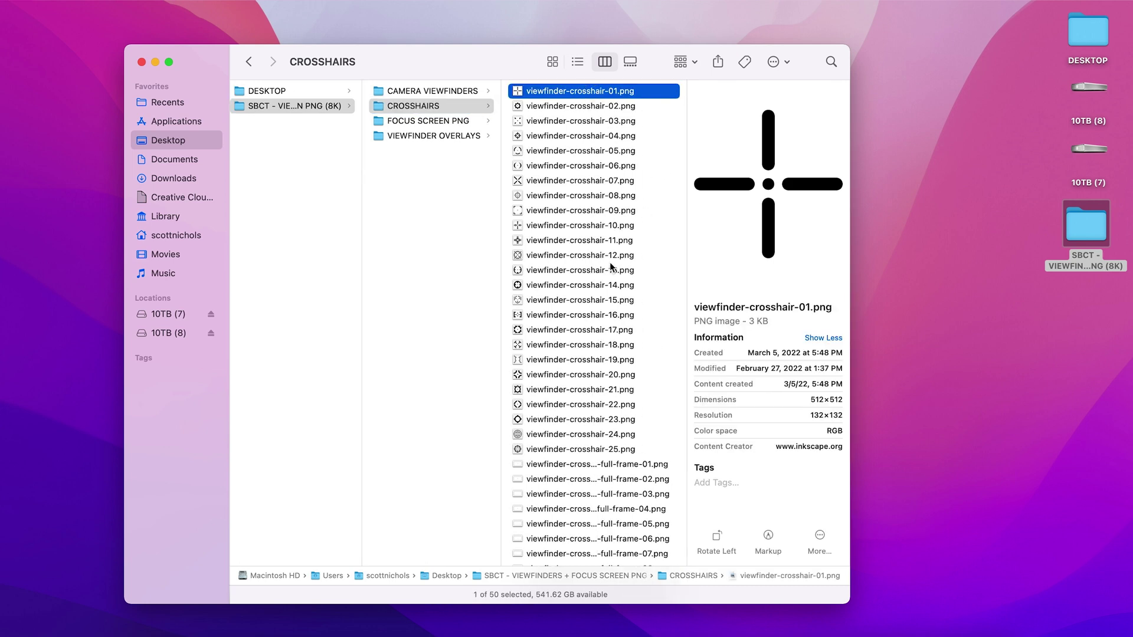
{"action": "key", "text": "space"}
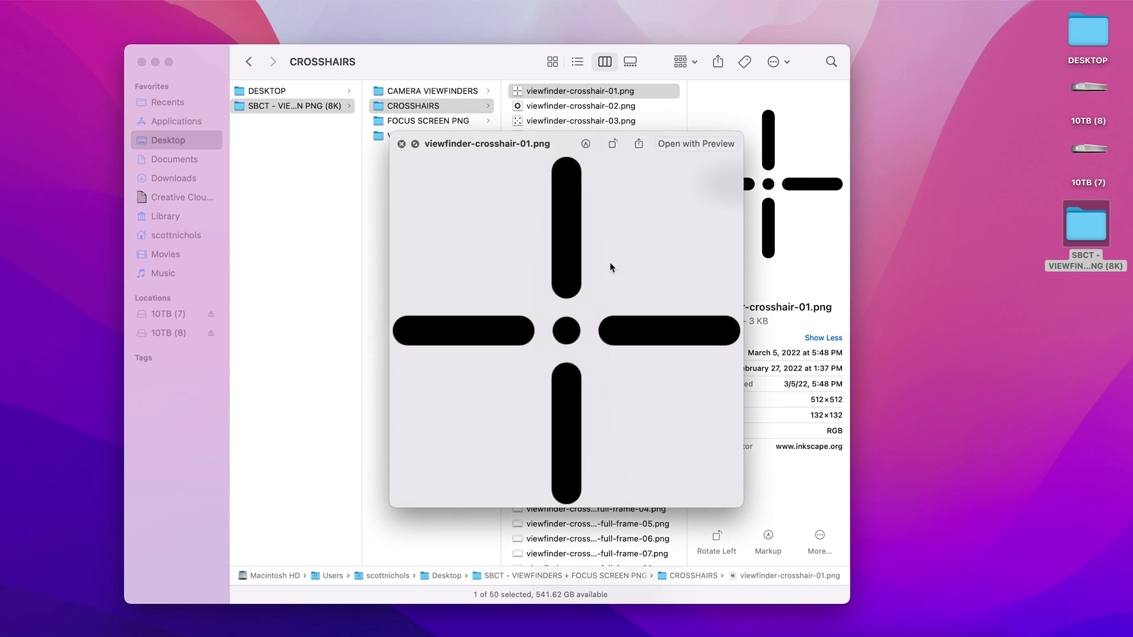
{"action": "key", "text": "Down"}
{"action": "key", "text": "Down"}
{"action": "key", "text": "Down"}
{"action": "key", "text": "Down"}
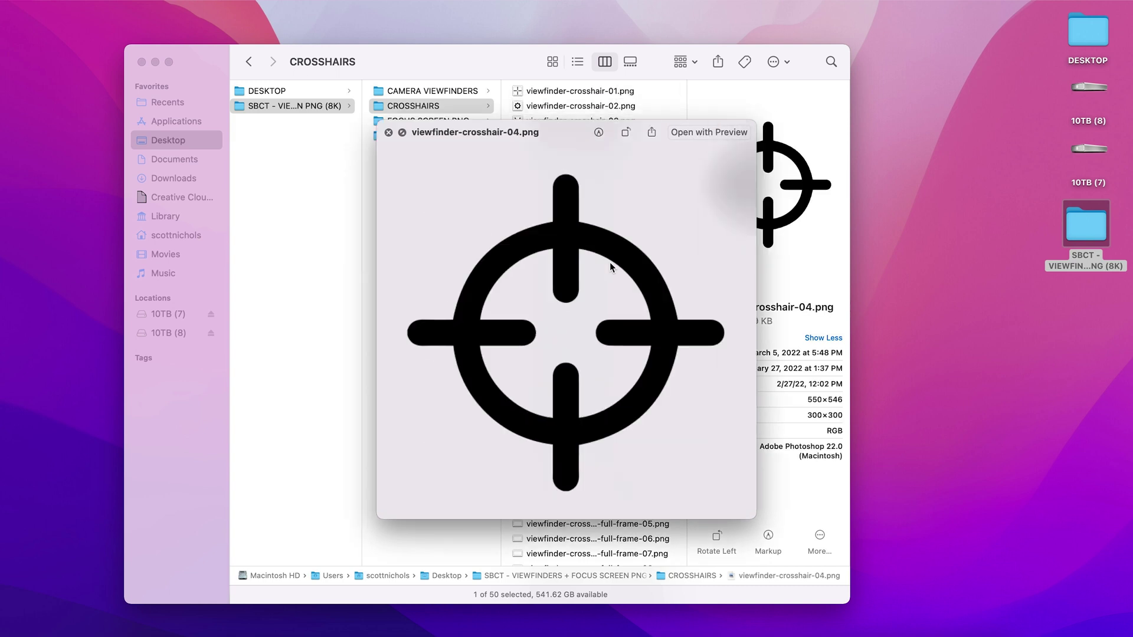
{"action": "key", "text": "Down"}
{"action": "key", "text": "Down"}
{"action": "key", "text": "Down"}
{"action": "key", "text": "Down"}
{"action": "key", "text": "Down"}
{"action": "key", "text": "Down"}
{"action": "key", "text": "Down"}
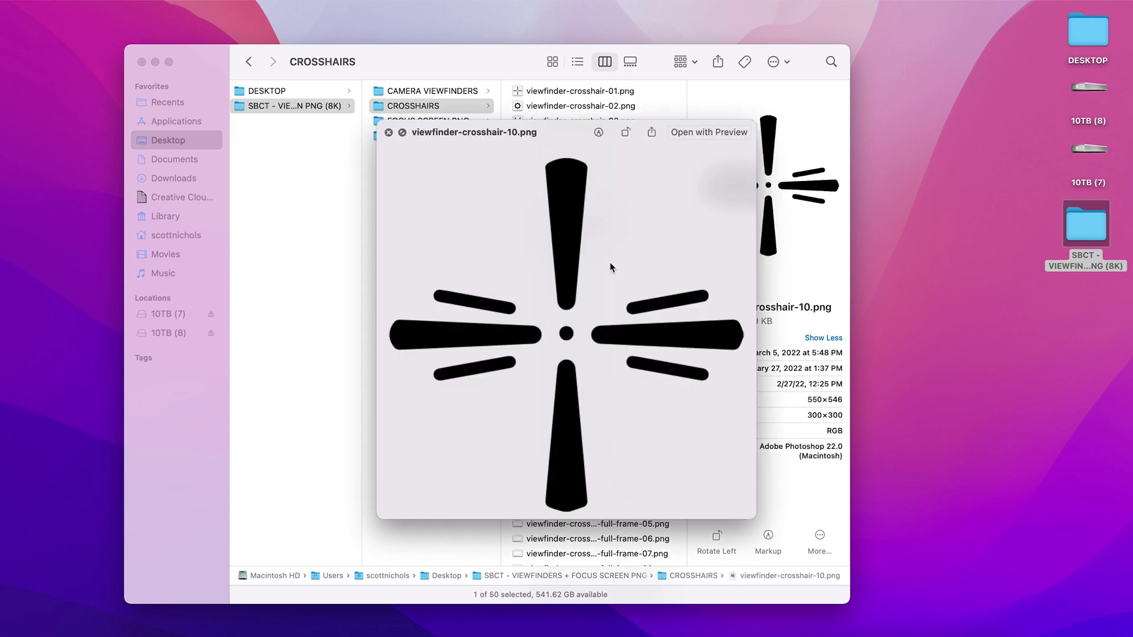
{"action": "key", "text": "Down"}
{"action": "key", "text": "Down"}
{"action": "key", "text": "Down"}
{"action": "key", "text": "Down"}
{"action": "key", "text": "Down"}
{"action": "key", "text": "Down"}
{"action": "key", "text": "Down"}
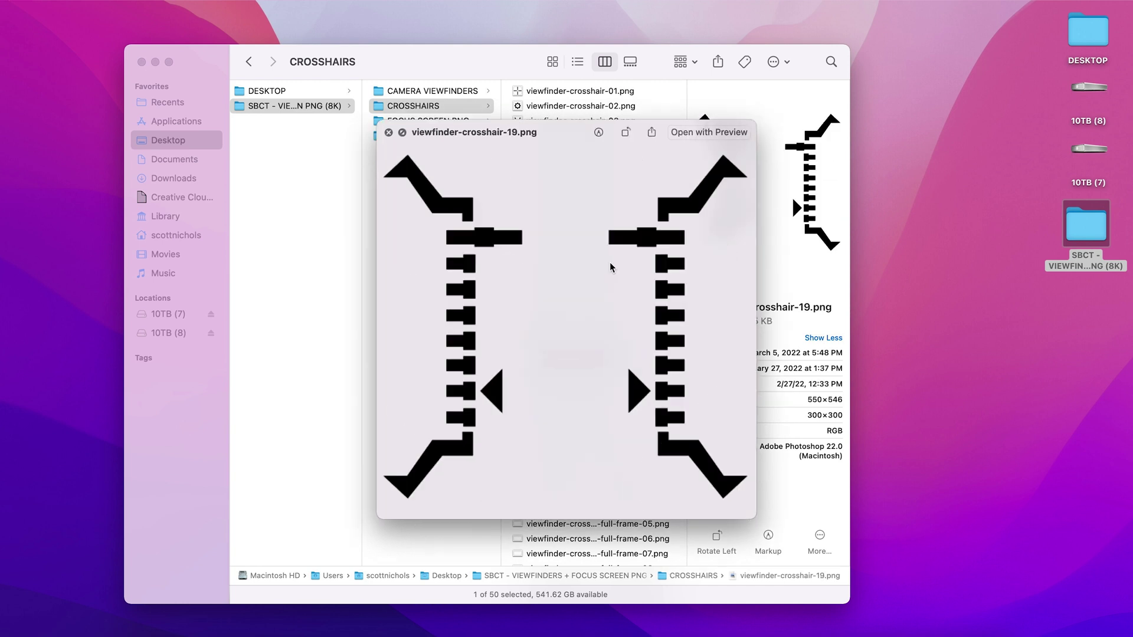
{"action": "key", "text": "space"}
Preview the full-frame crosshair files full size up to viewfinder-crosshair-full-frame-14.png.
{"action": "scroll", "coordinate": [581, 297], "scroll_direction": "down", "scroll_amount": 5}
{"action": "left_click", "coordinate": [589, 294]}
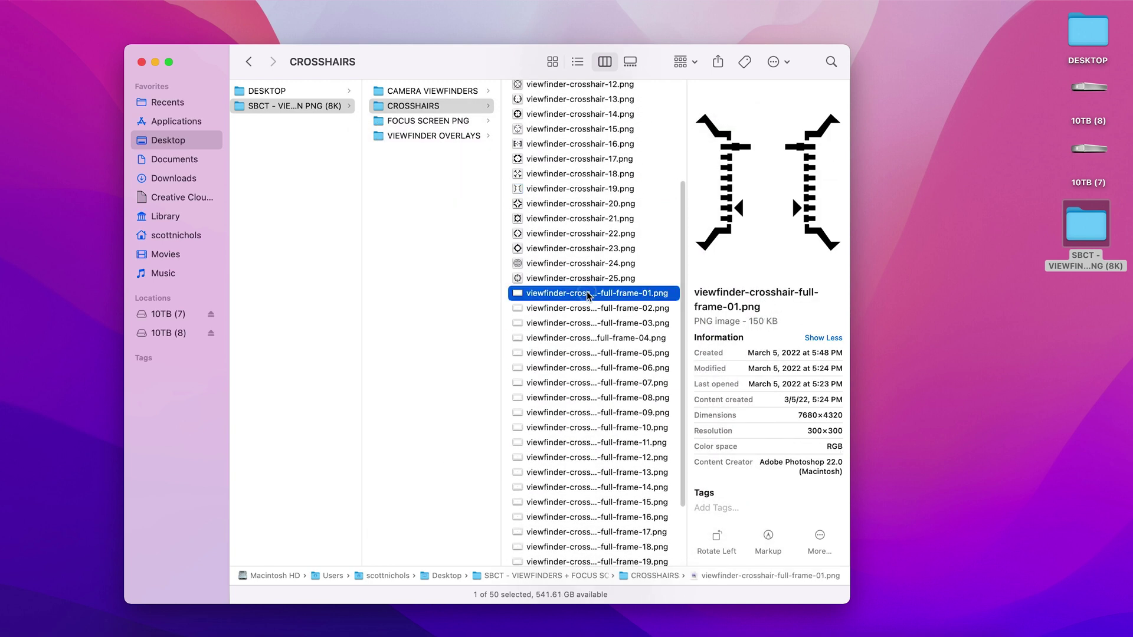
{"action": "key", "text": "Down"}
{"action": "key", "text": "Down"}
{"action": "key", "text": "space"}
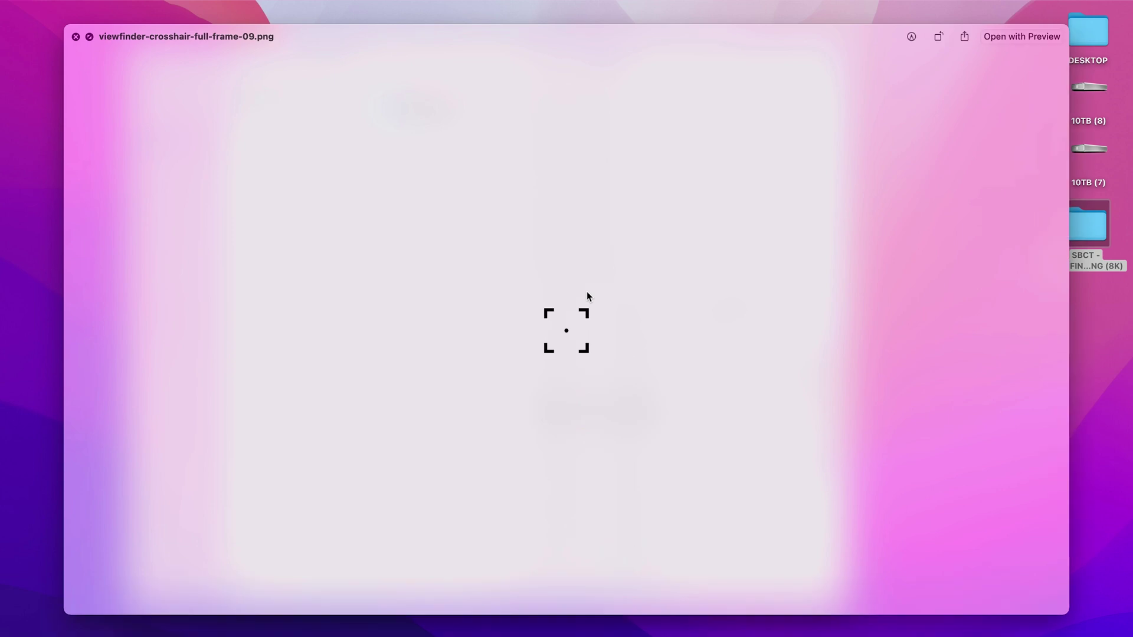
{"action": "key", "text": "Down"}
{"action": "key", "text": "Down"}
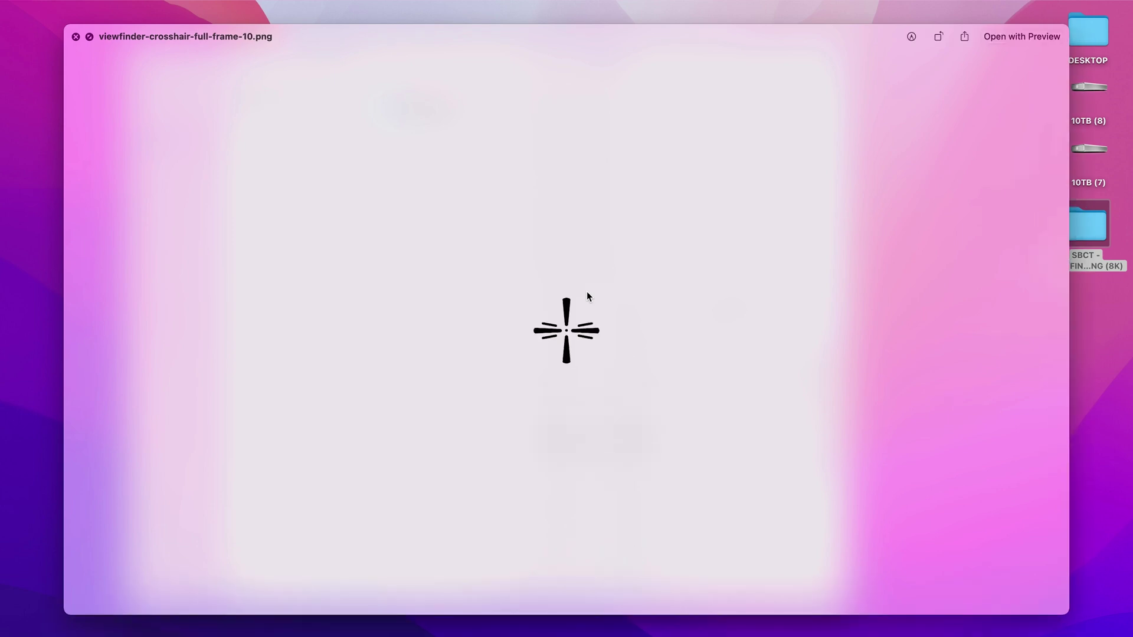
{"action": "key", "text": "Down"}
{"action": "key", "text": "Down"}
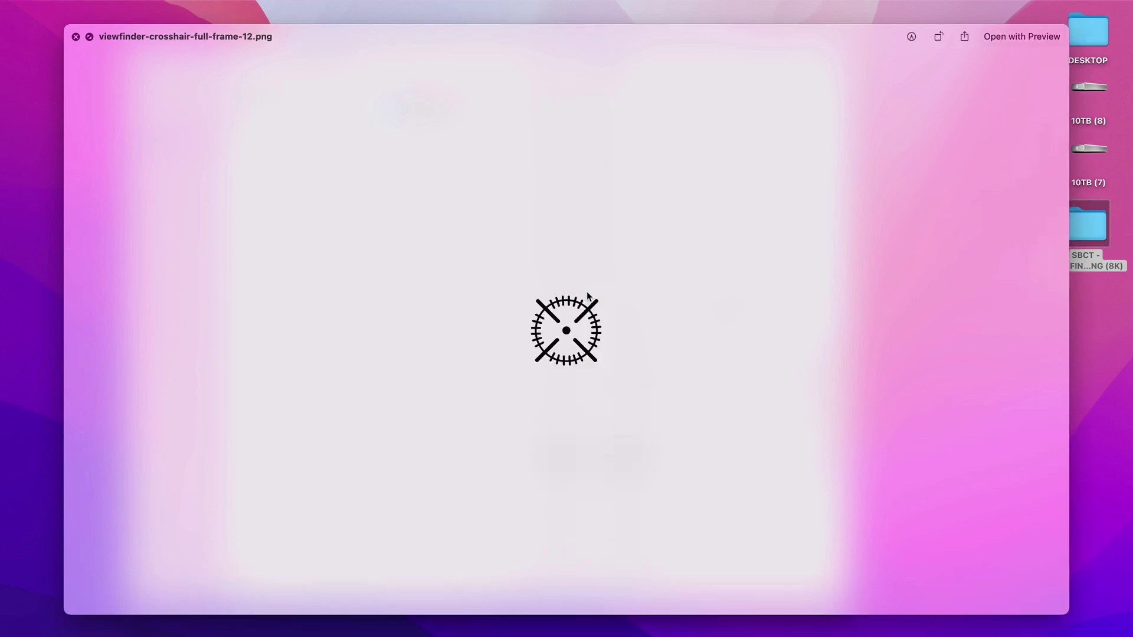
{"action": "key", "text": "Down"}
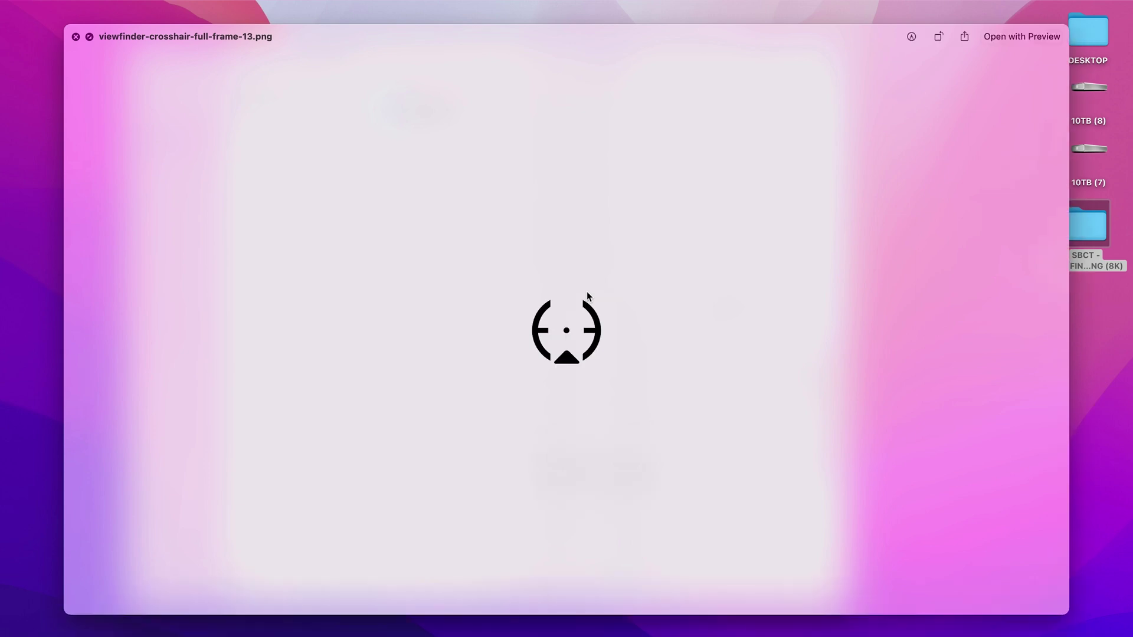
{"action": "key", "text": "Down"}
{"action": "key", "text": "space"}
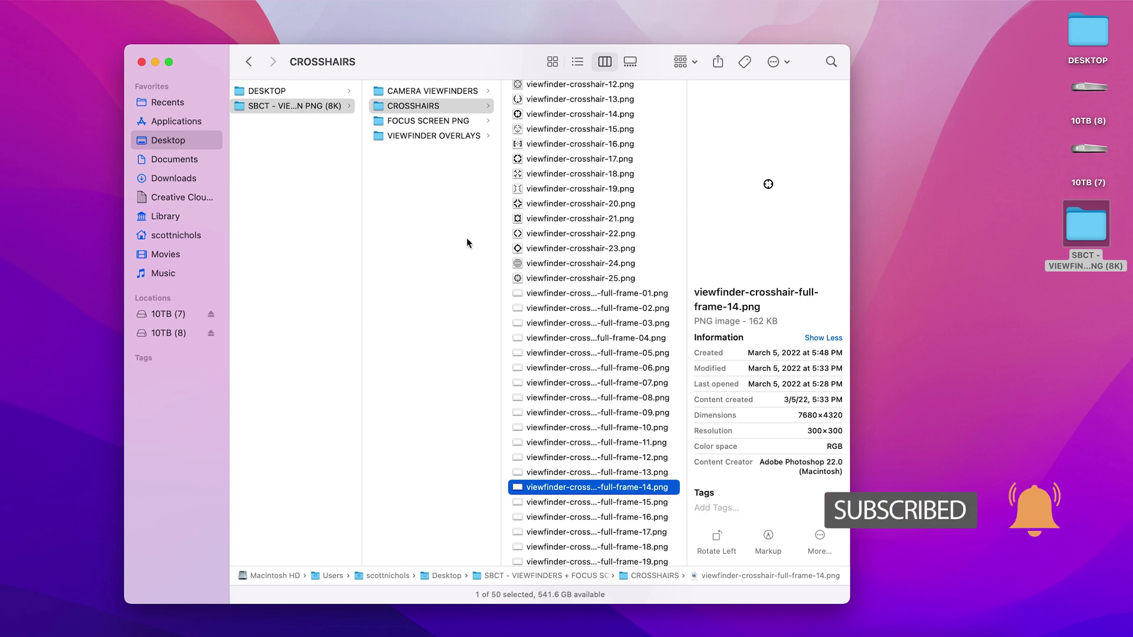
{"action": "left_click", "coordinate": [414, 121]}
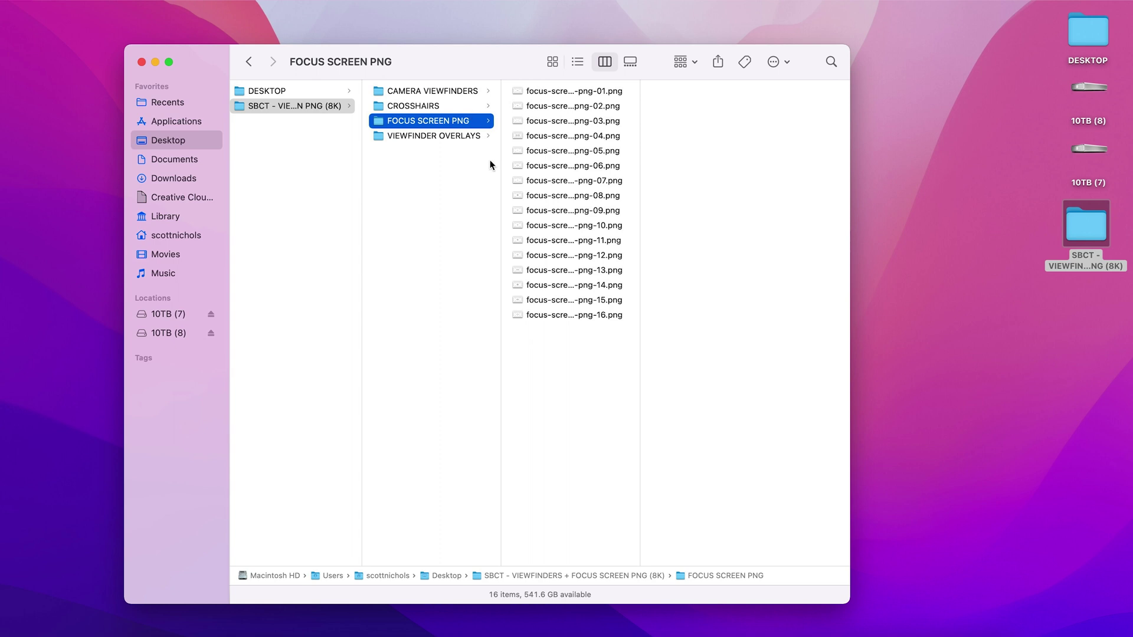
View focus-screen-png-01.png and the following focus-screen images one by one at full size.
{"action": "left_click", "coordinate": [538, 92]}
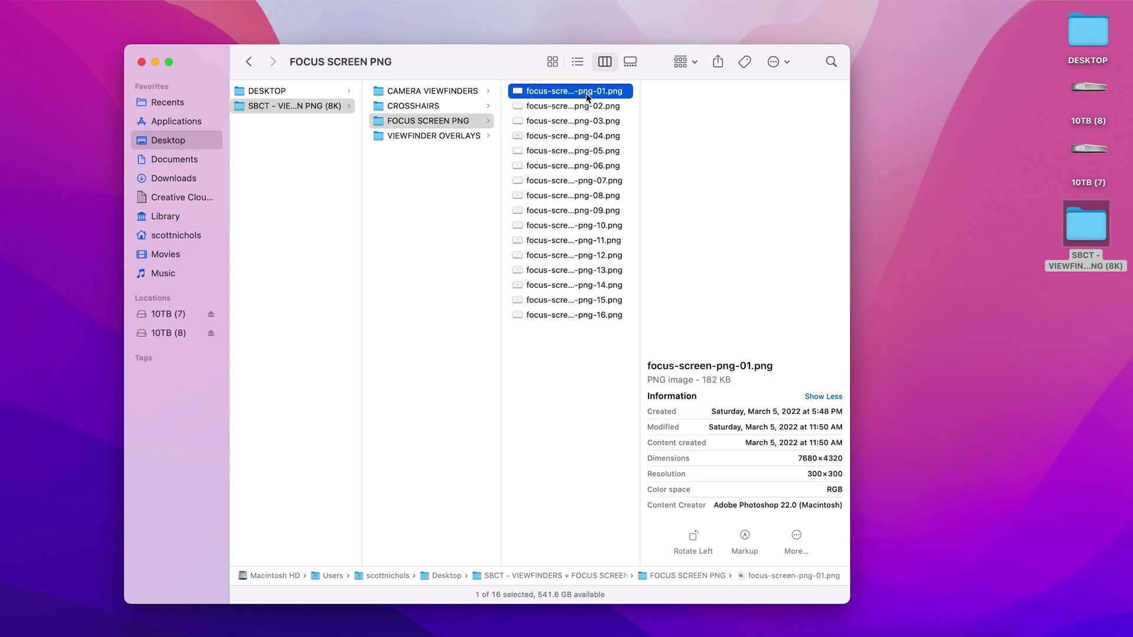
{"action": "key", "text": "space"}
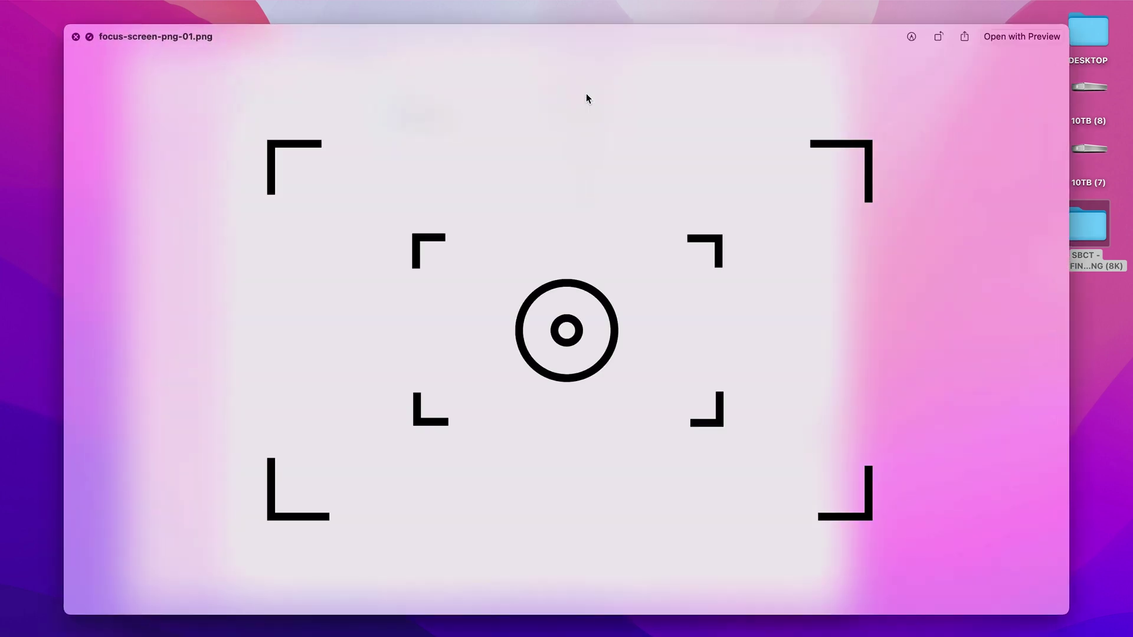
{"action": "key", "text": "Down"}
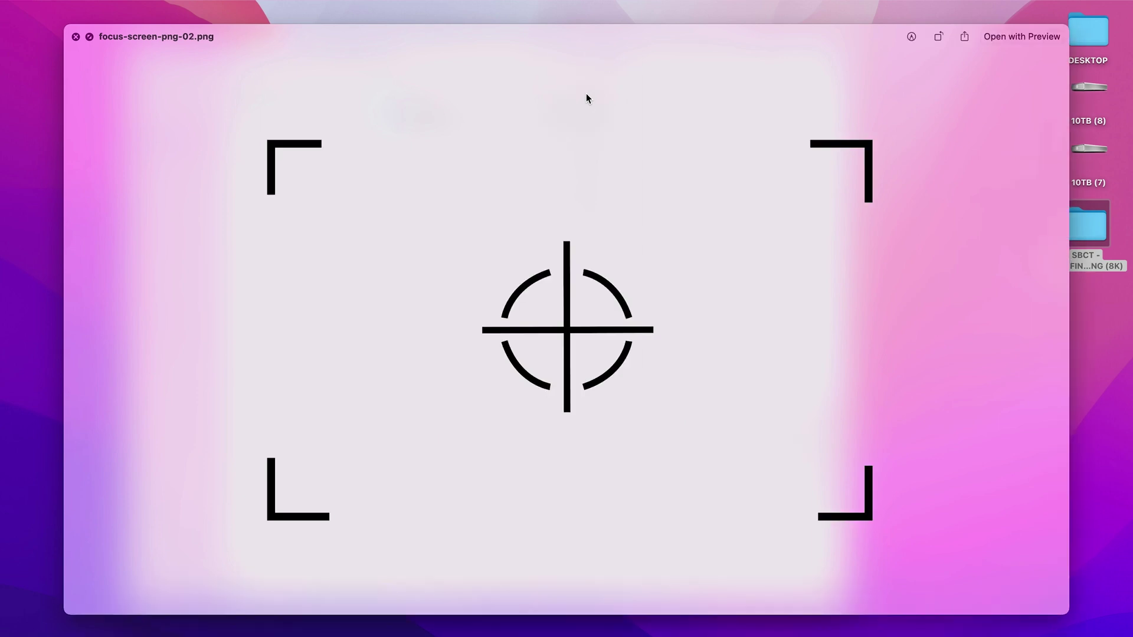
{"action": "key", "text": "Down"}
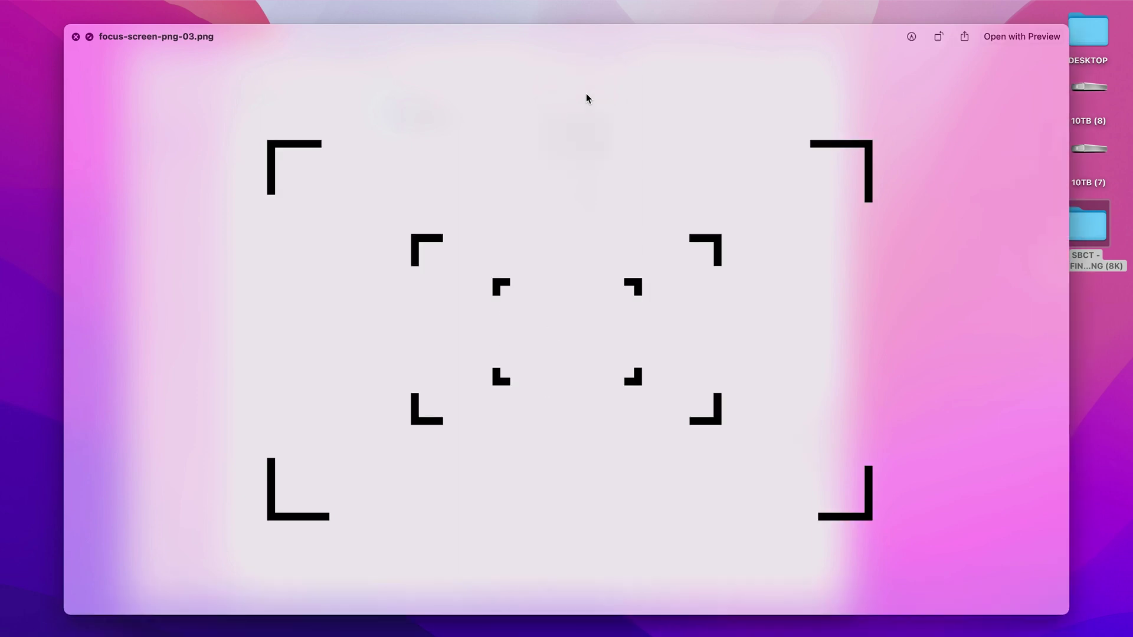
{"action": "key", "text": "Down"}
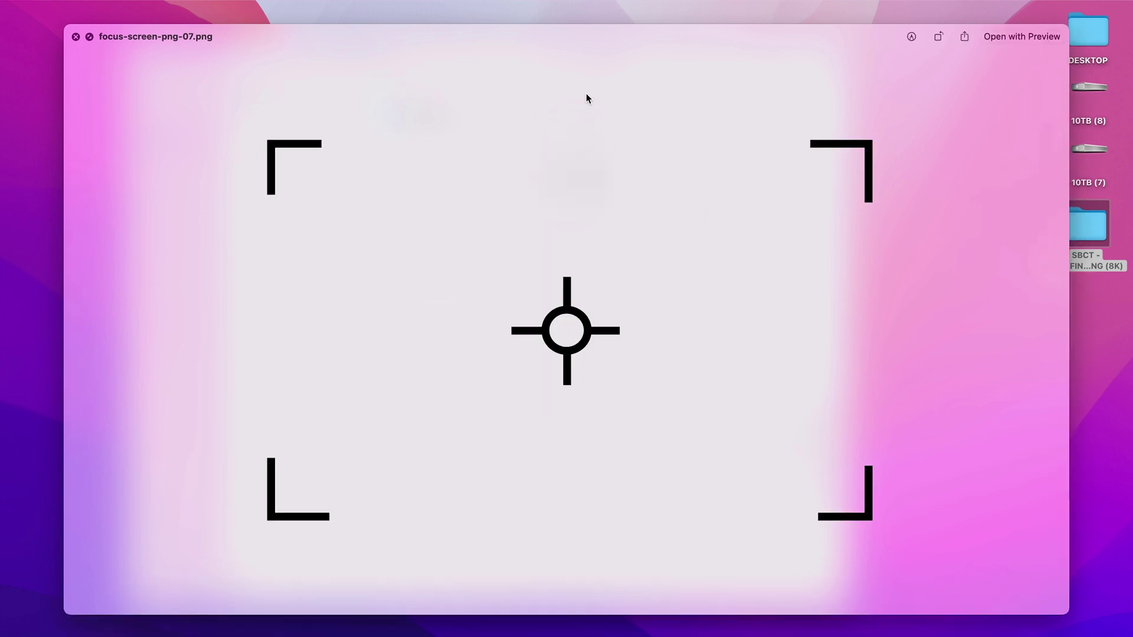
{"action": "key", "text": "Down"}
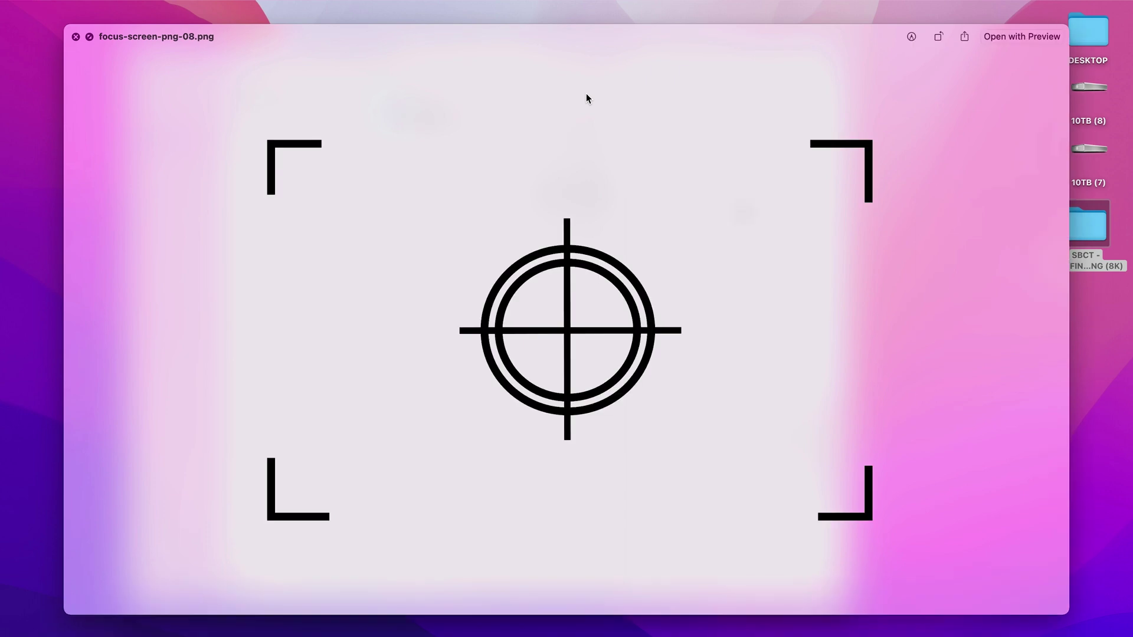
{"action": "key", "text": "Down"}
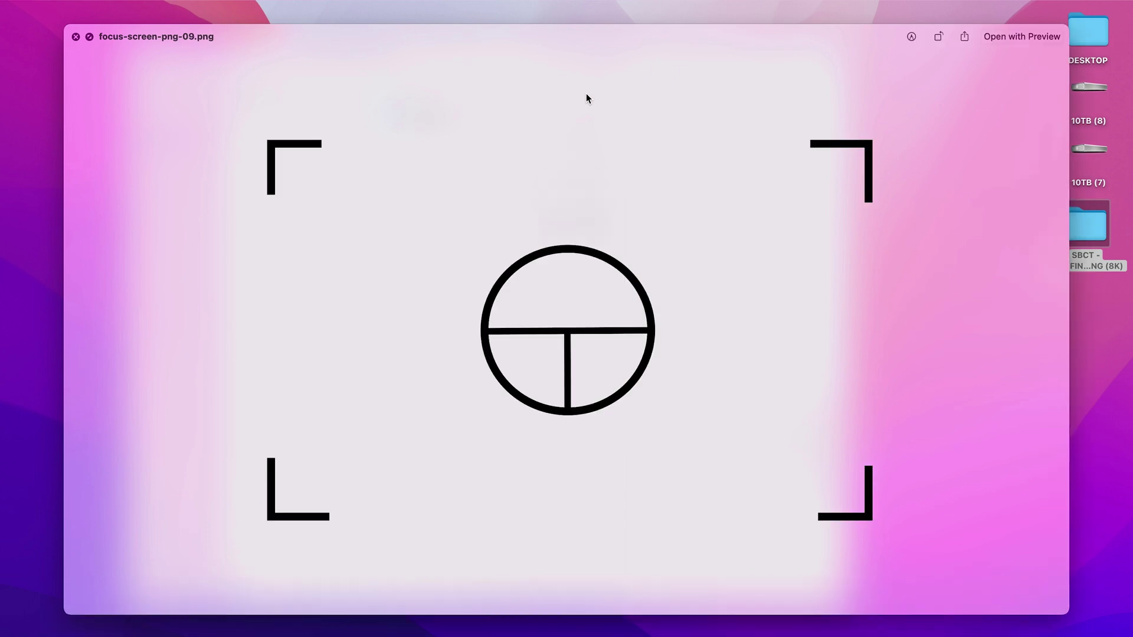
{"action": "key", "text": "Down"}
{"action": "key", "text": "Down"}
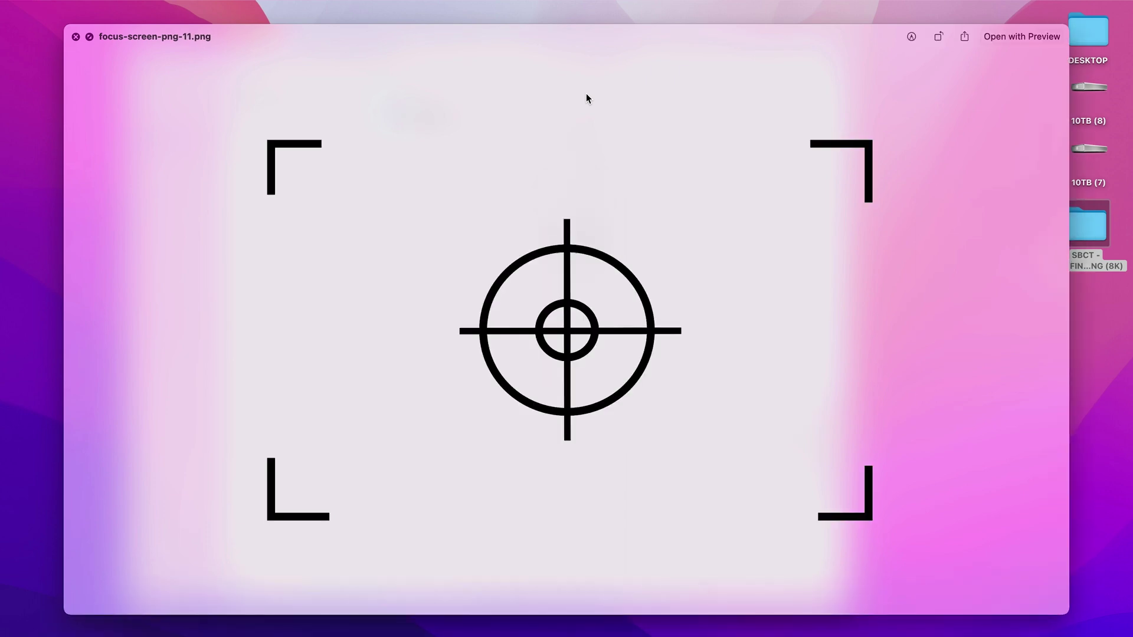
{"action": "key", "text": "Down"}
{"action": "key", "text": "space"}
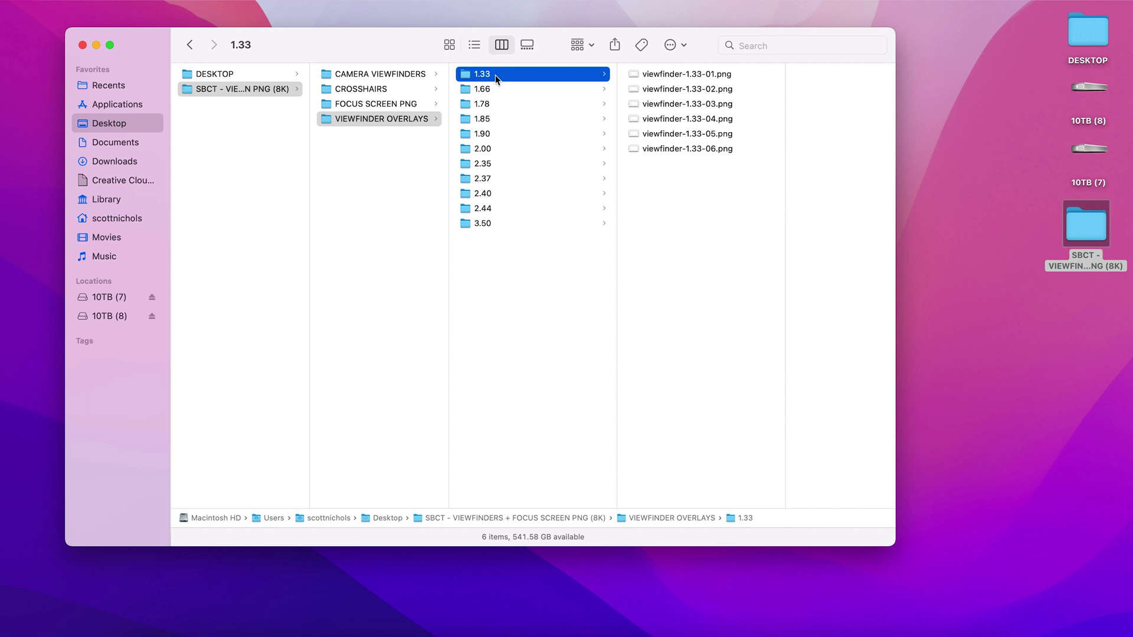
Preview viewfinder-1.33-01.png, browse the 1.66 through 2.44 folders, then return to 1.33-01.
{"action": "left_click", "coordinate": [671, 75]}
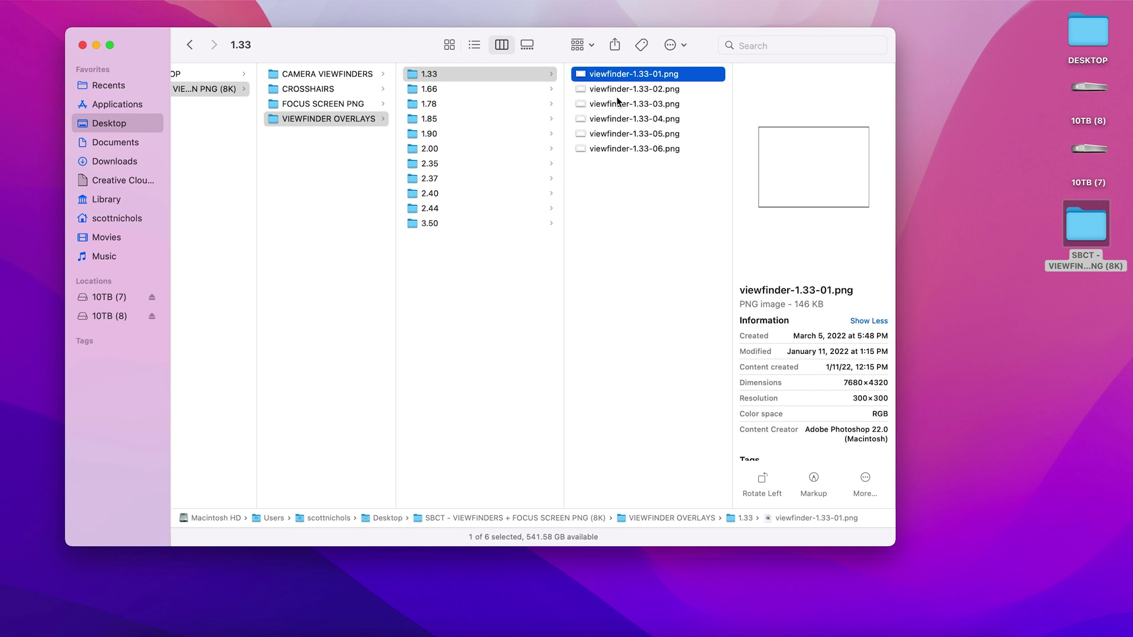
{"action": "left_click", "coordinate": [500, 89]}
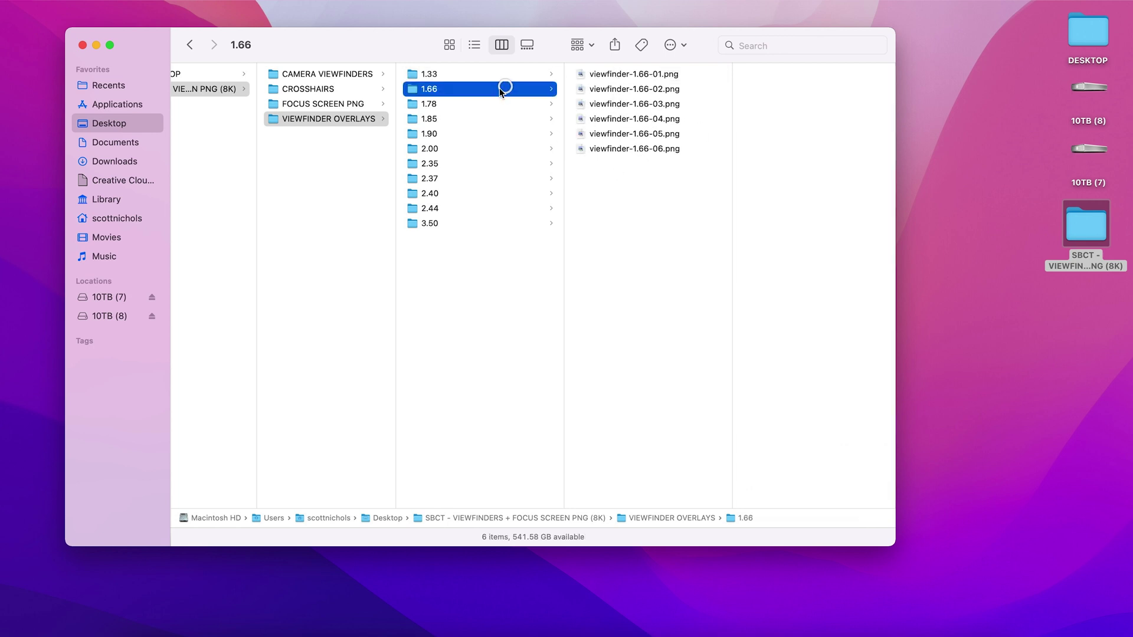
{"action": "left_click", "coordinate": [491, 104]}
{"action": "left_click", "coordinate": [487, 119]}
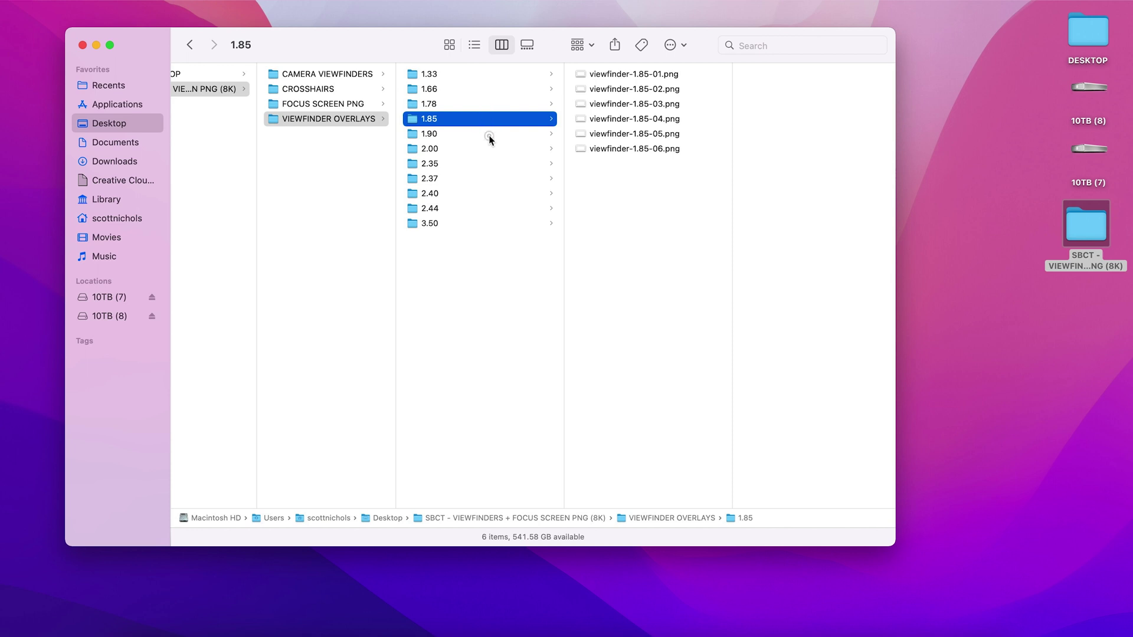
{"action": "left_click", "coordinate": [489, 135]}
{"action": "left_click", "coordinate": [487, 151]}
{"action": "left_click", "coordinate": [492, 167]}
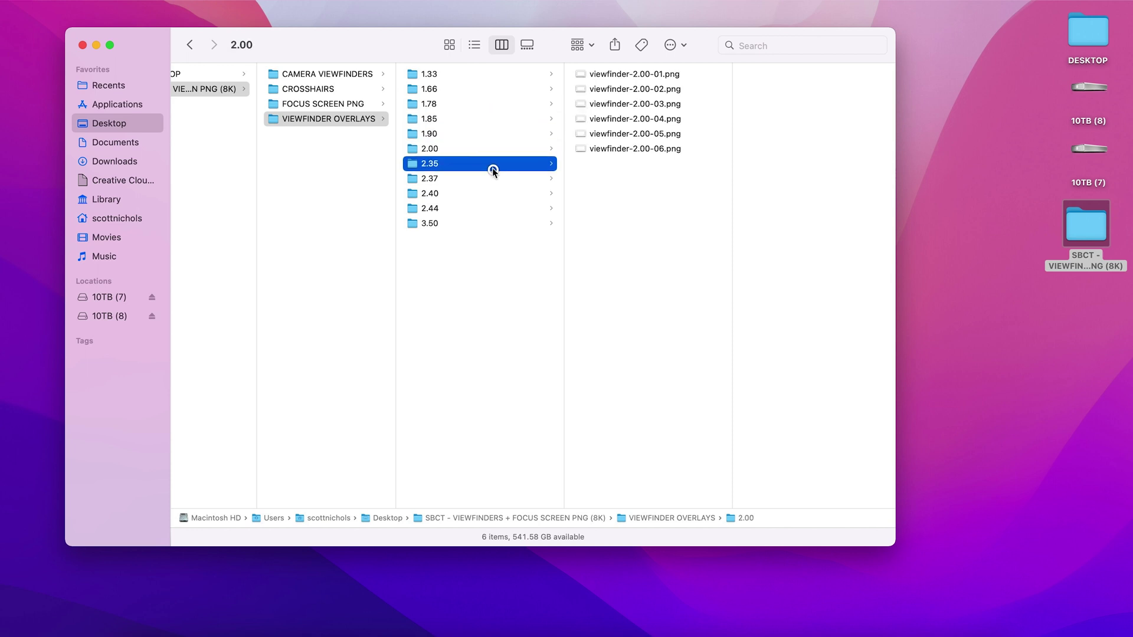
{"action": "left_click", "coordinate": [488, 179]}
{"action": "left_click", "coordinate": [477, 194]}
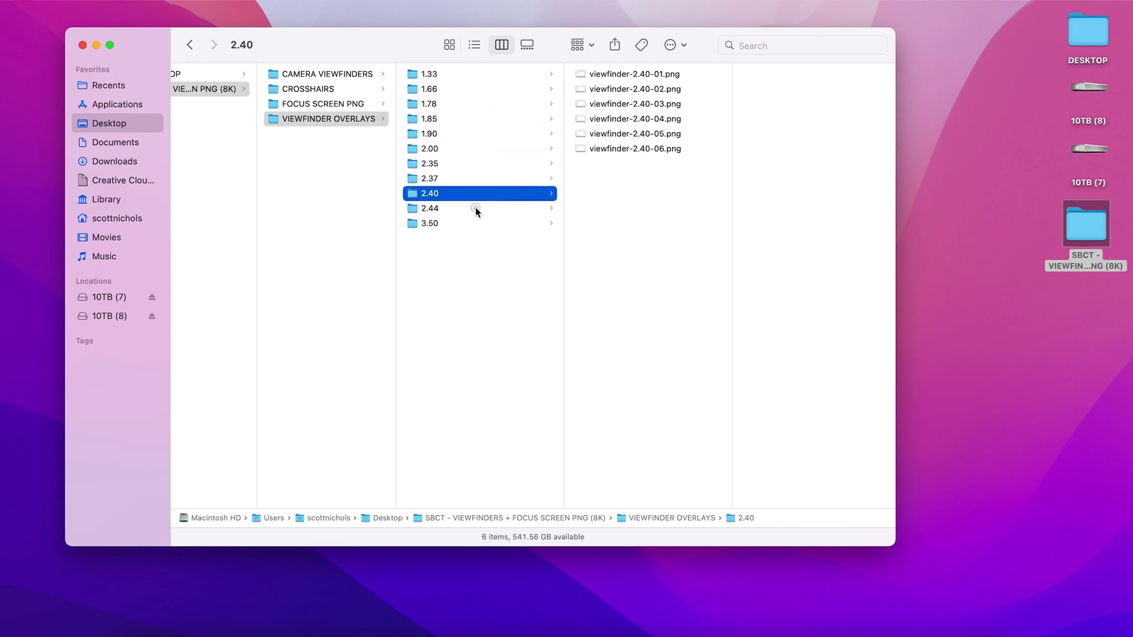
{"action": "left_click", "coordinate": [475, 209]}
{"action": "left_click", "coordinate": [449, 74]}
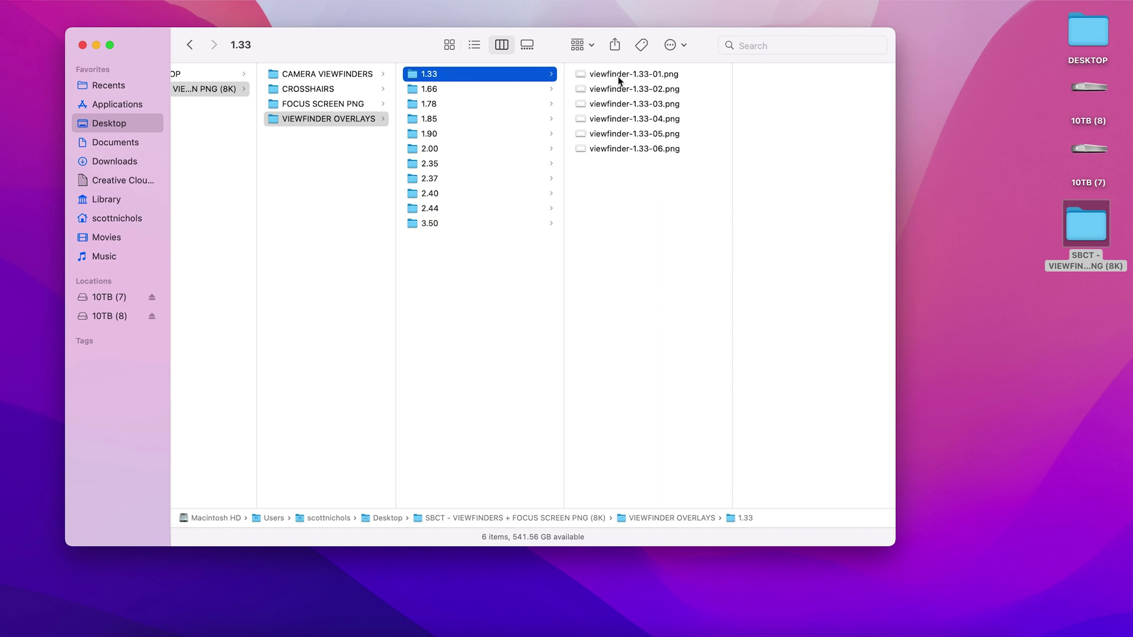
{"action": "left_click", "coordinate": [618, 76]}
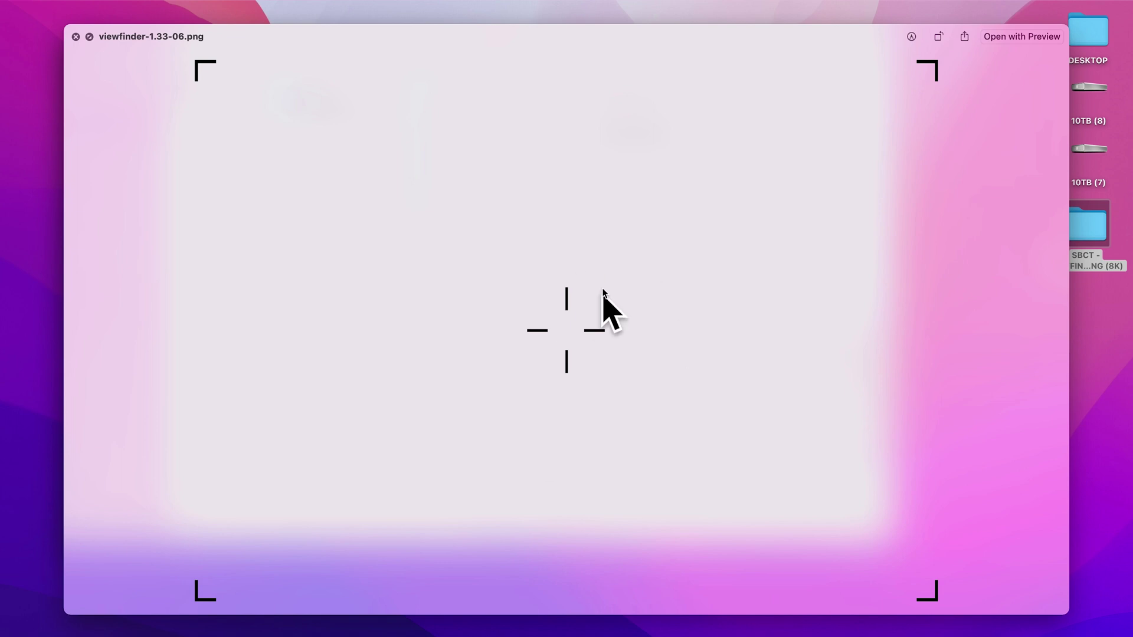
Close the full-size view of viewfinder-1.33-06.png.
{"action": "key", "text": "space"}
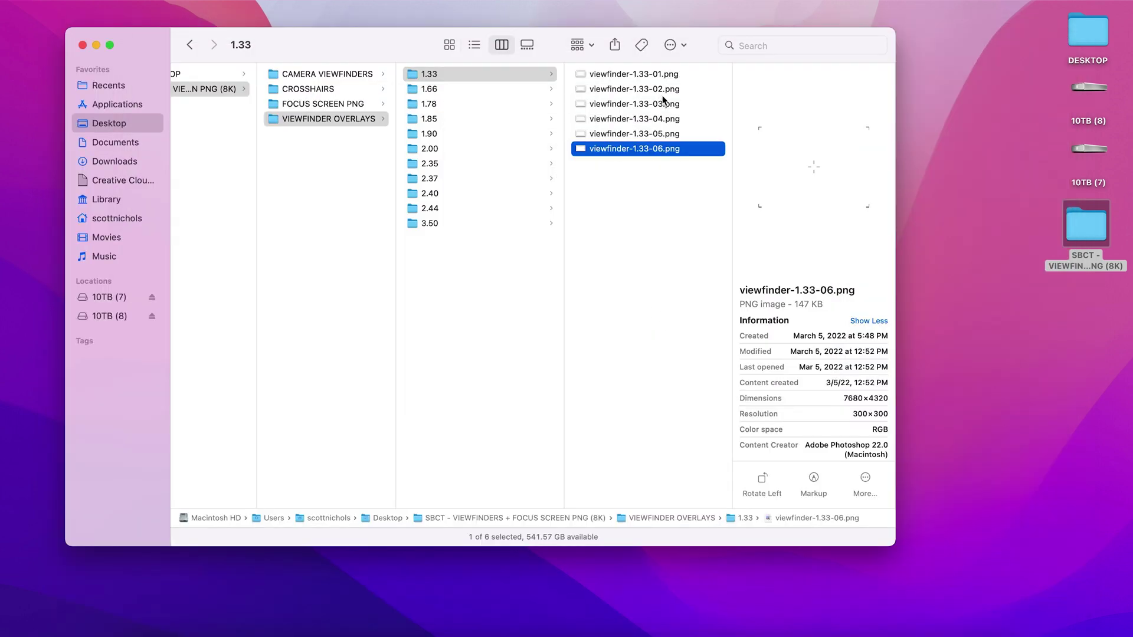
Reselect viewfinder-1.33-01.png, then preview full-frame crosshair files including viewfinder-crosshair-full-frame-18.png.
{"action": "left_click", "coordinate": [627, 75]}
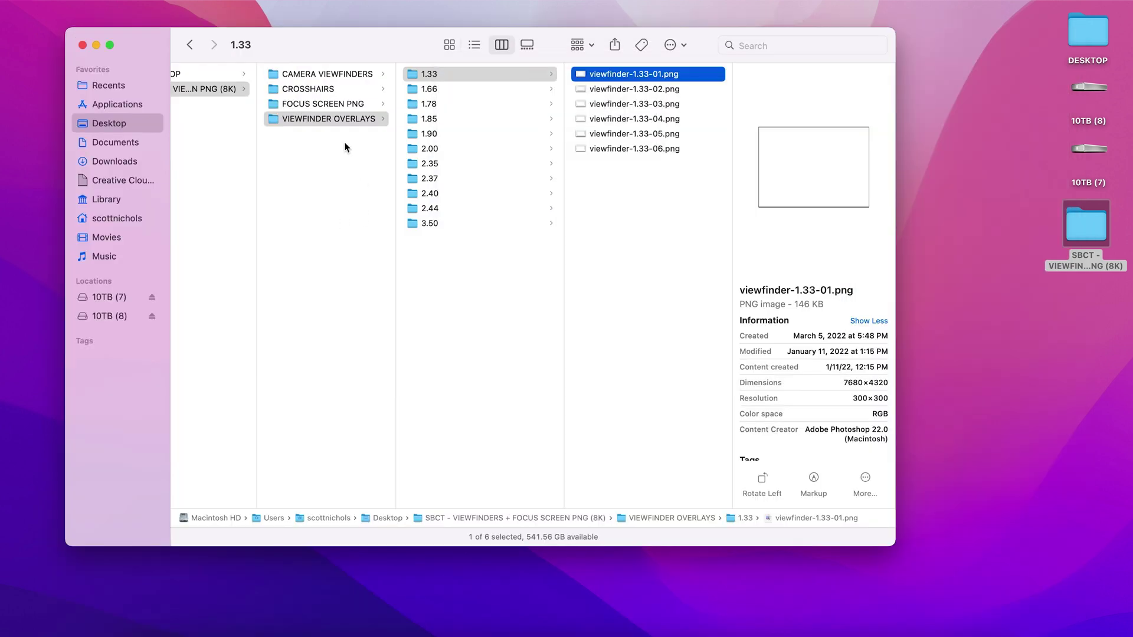
{"action": "left_click", "coordinate": [296, 88]}
{"action": "scroll", "coordinate": [443, 407], "scroll_direction": "down", "scroll_amount": 10}
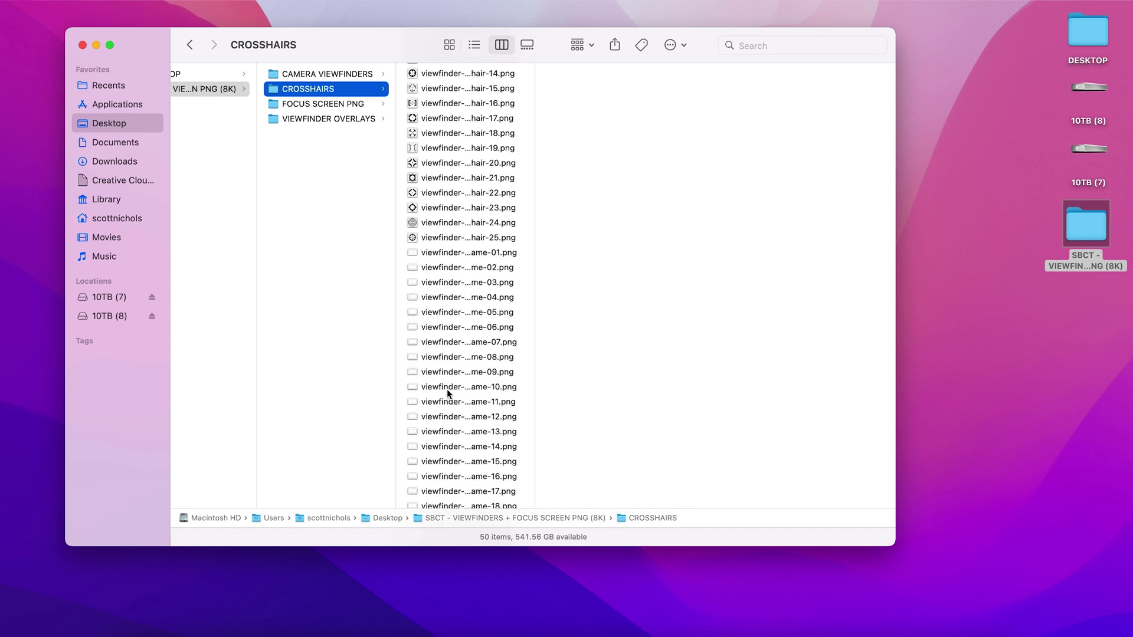
{"action": "left_click", "coordinate": [438, 254]}
{"action": "left_click", "coordinate": [442, 390]}
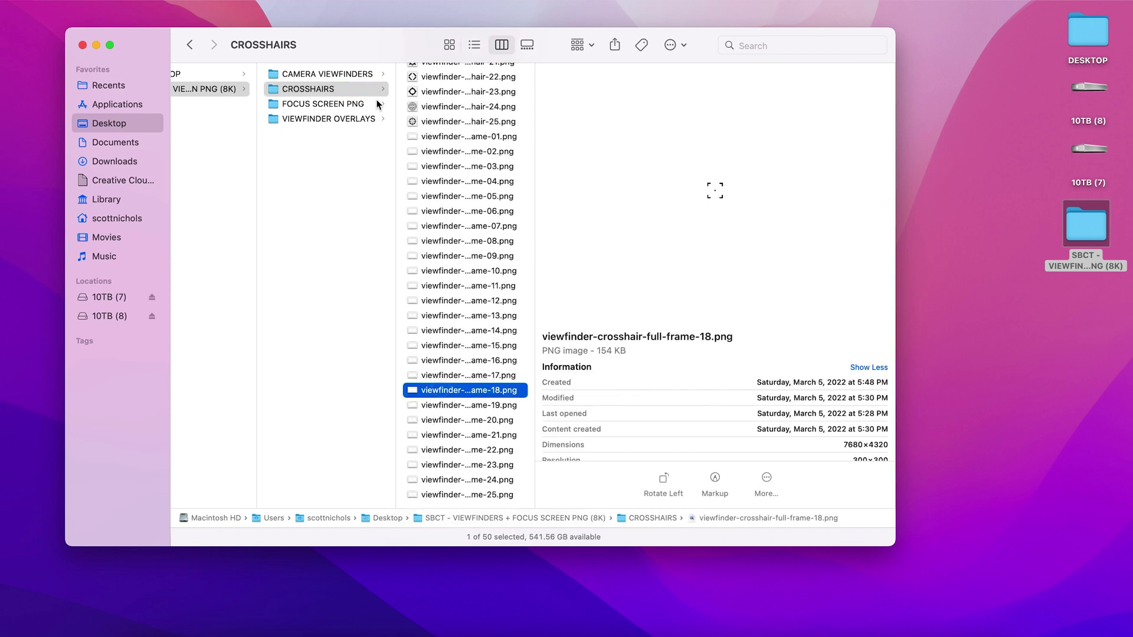
View the 2.44 overlays full size from viewfinder-2.44-01.png, then bring Photoshop to the front.
{"action": "left_click", "coordinate": [304, 119]}
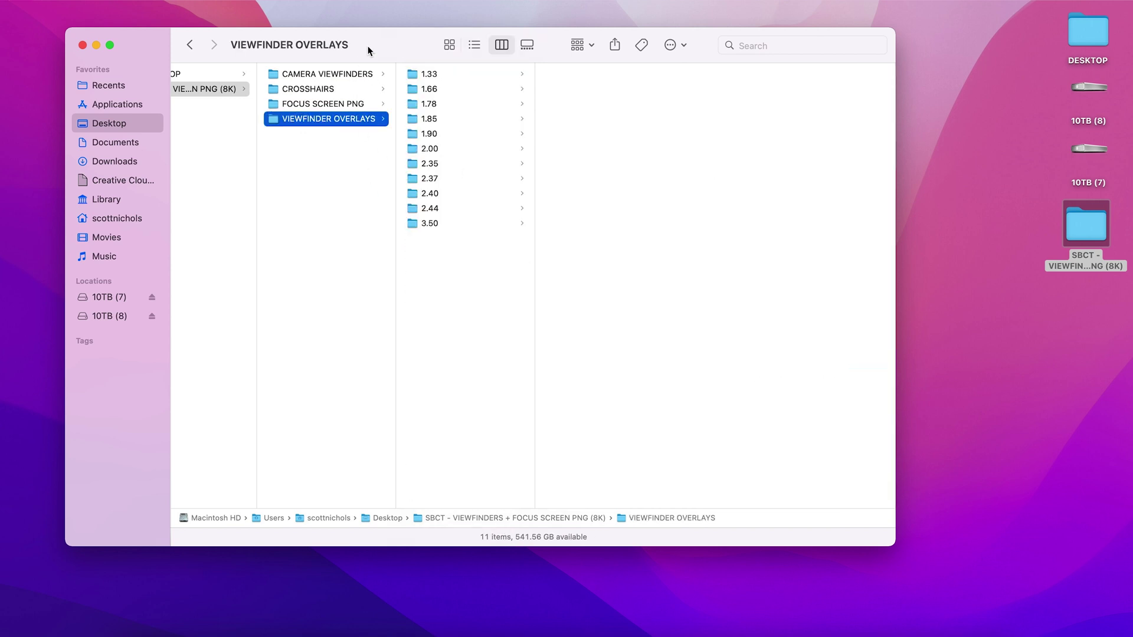
{"action": "left_click_drag", "start_coordinate": [383, 44], "coordinate": [355, 34]}
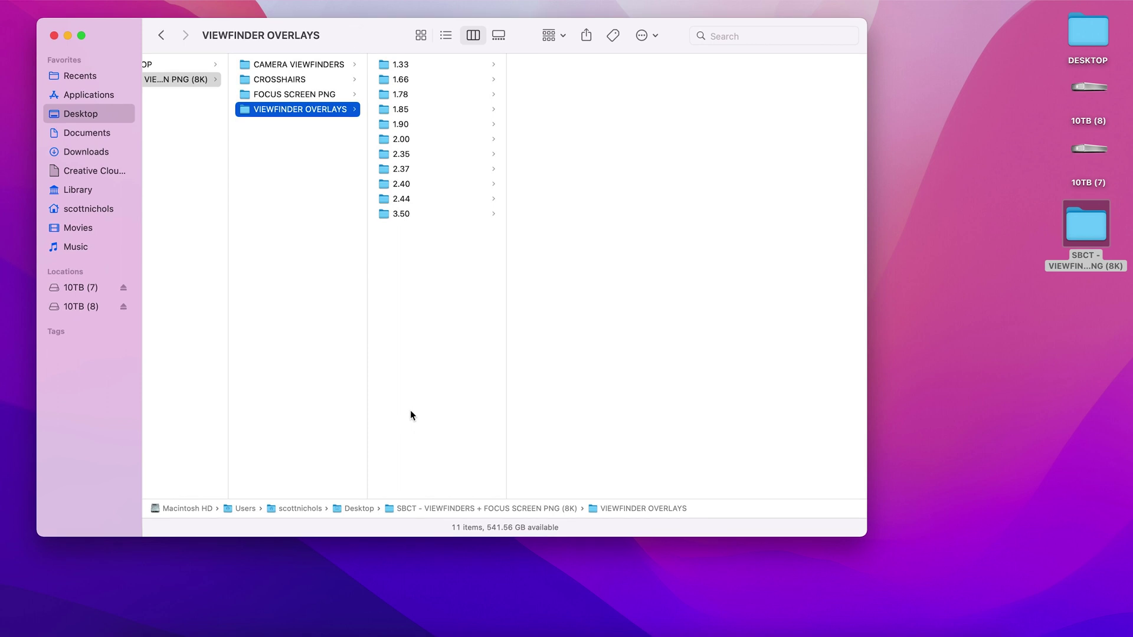
{"action": "left_click", "coordinate": [402, 200]}
{"action": "left_click", "coordinate": [592, 65]}
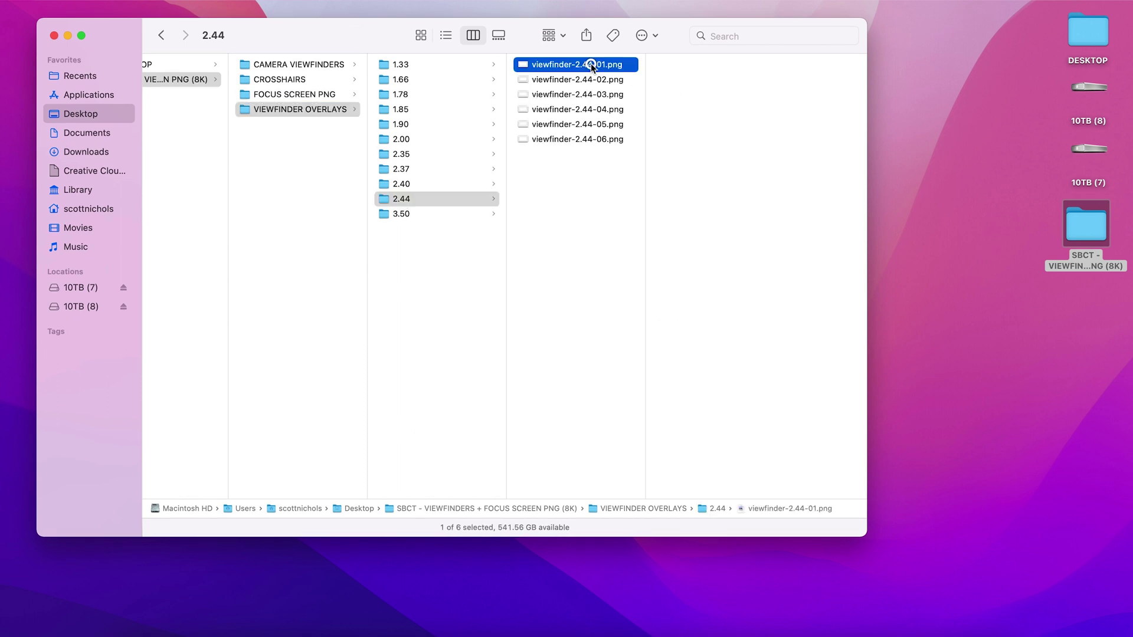
{"action": "key", "text": "space"}
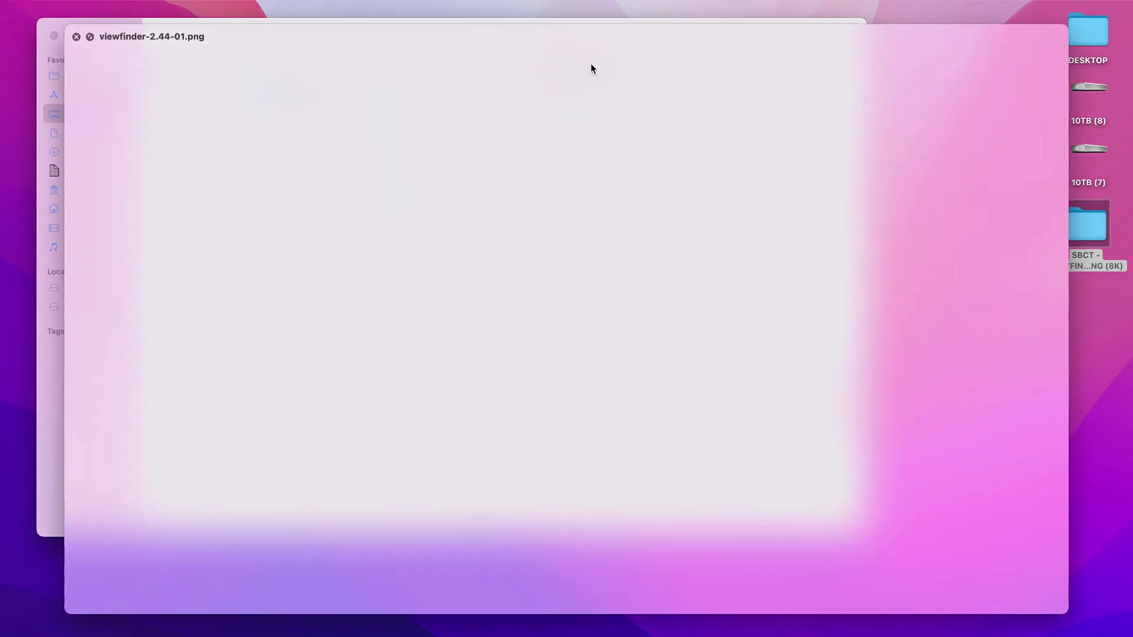
{"action": "key", "text": "Down"}
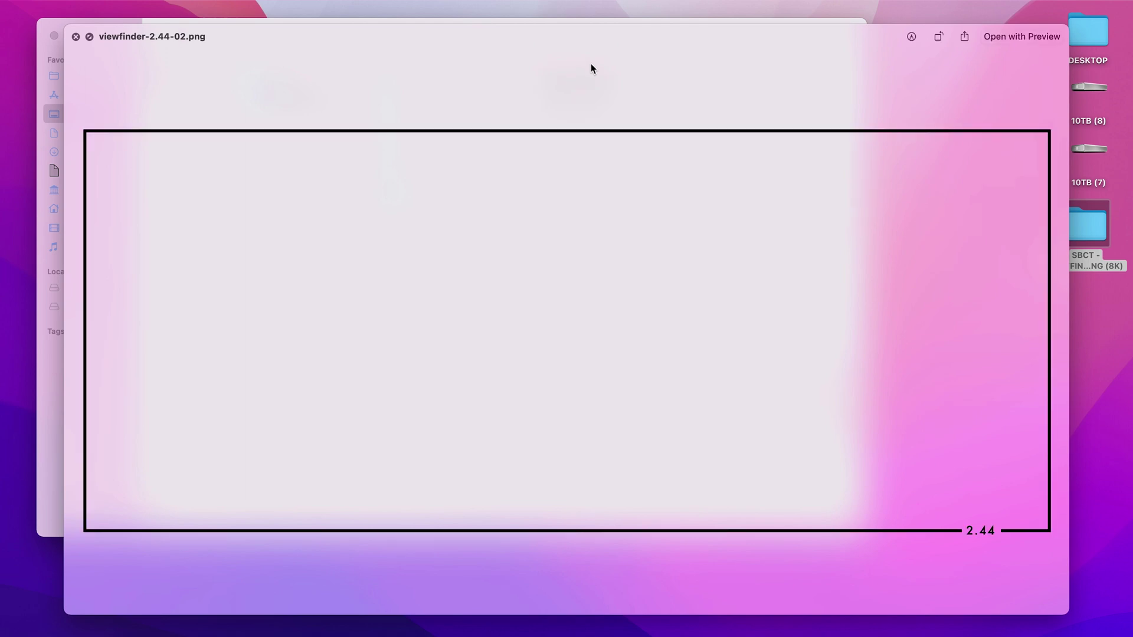
{"action": "key", "text": "Down"}
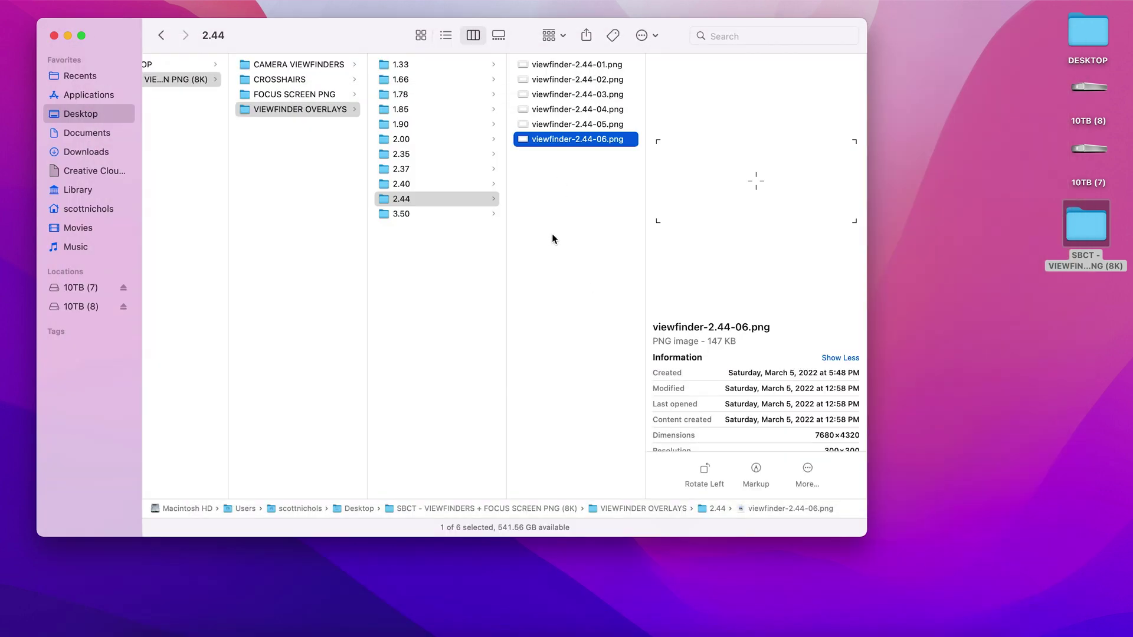
{"action": "left_click", "coordinate": [677, 592]}
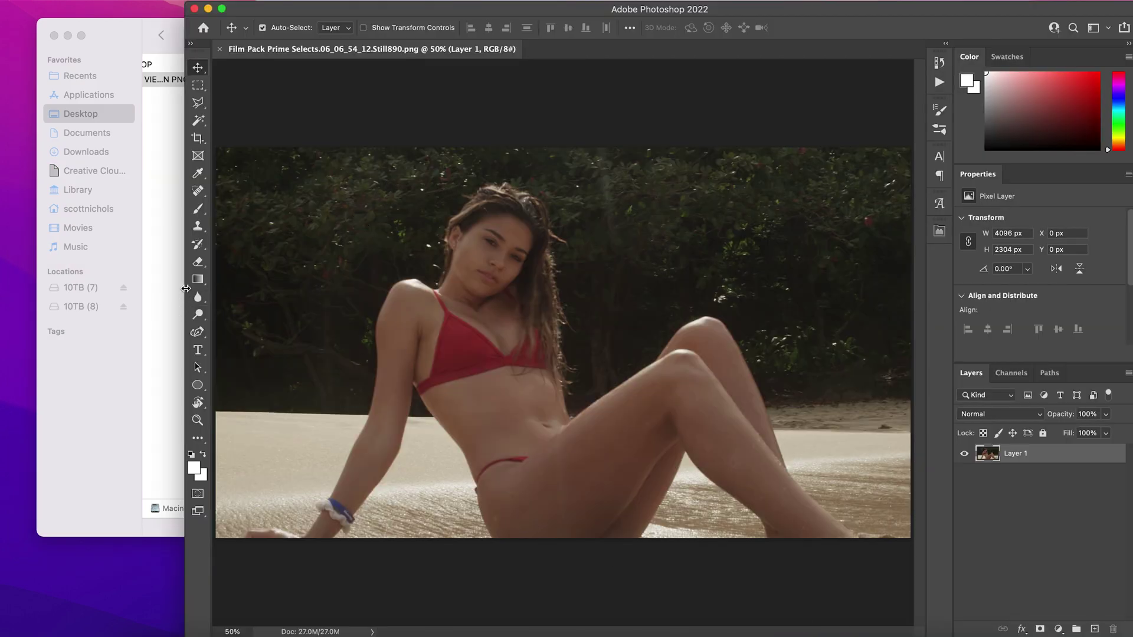
Drag viewfinder-1.85-02.png from the 1.85 folder onto the beach photo and stretch it to fill.
{"action": "left_click_drag", "start_coordinate": [185, 289], "coordinate": [137, 294]}
{"action": "left_click", "coordinate": [104, 24]}
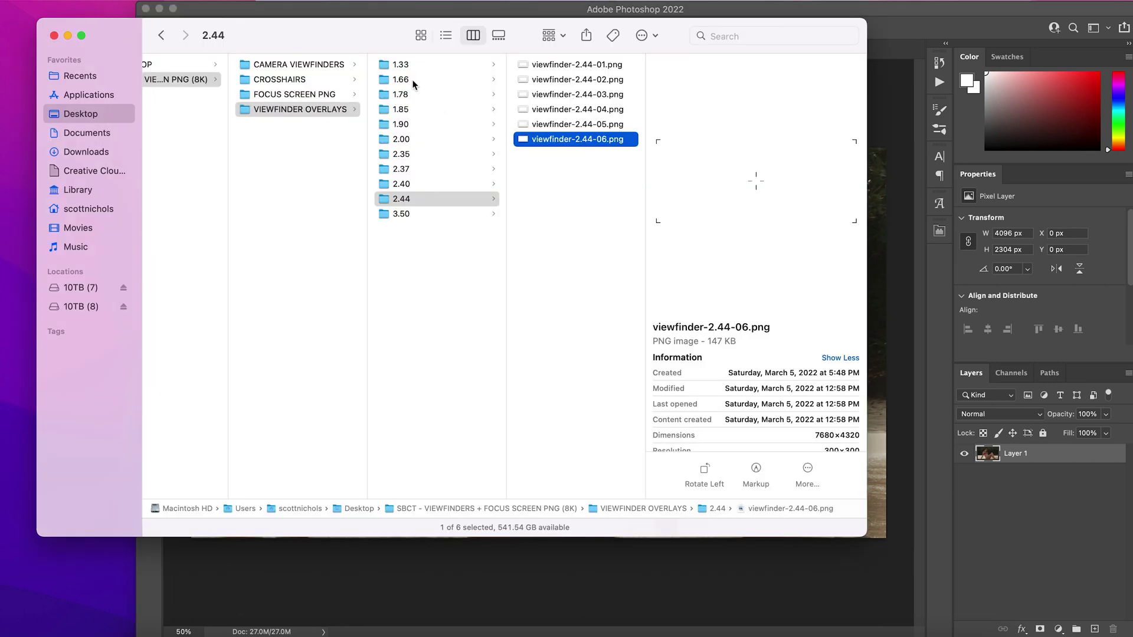
{"action": "left_click", "coordinate": [407, 110]}
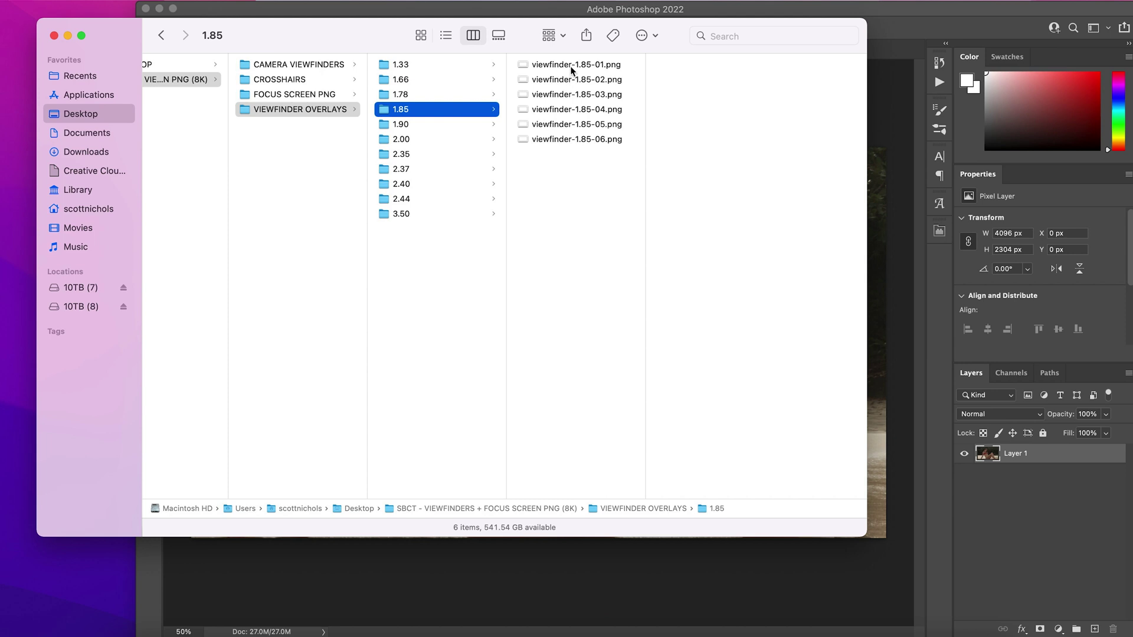
{"action": "left_click", "coordinate": [582, 79]}
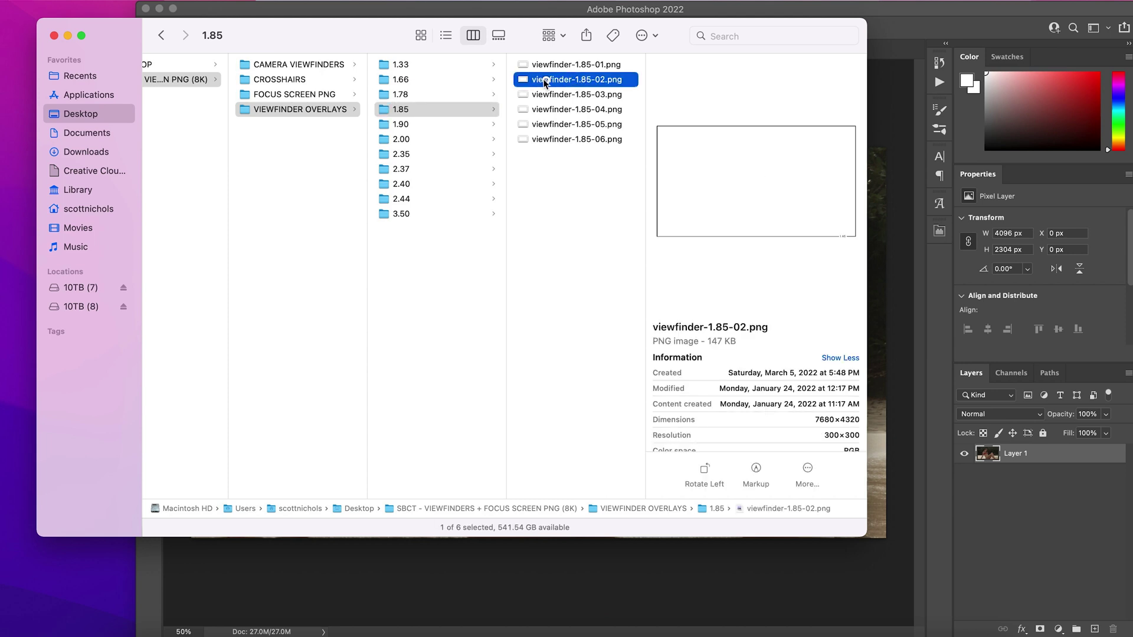
{"action": "left_click_drag", "start_coordinate": [549, 79], "coordinate": [875, 319]}
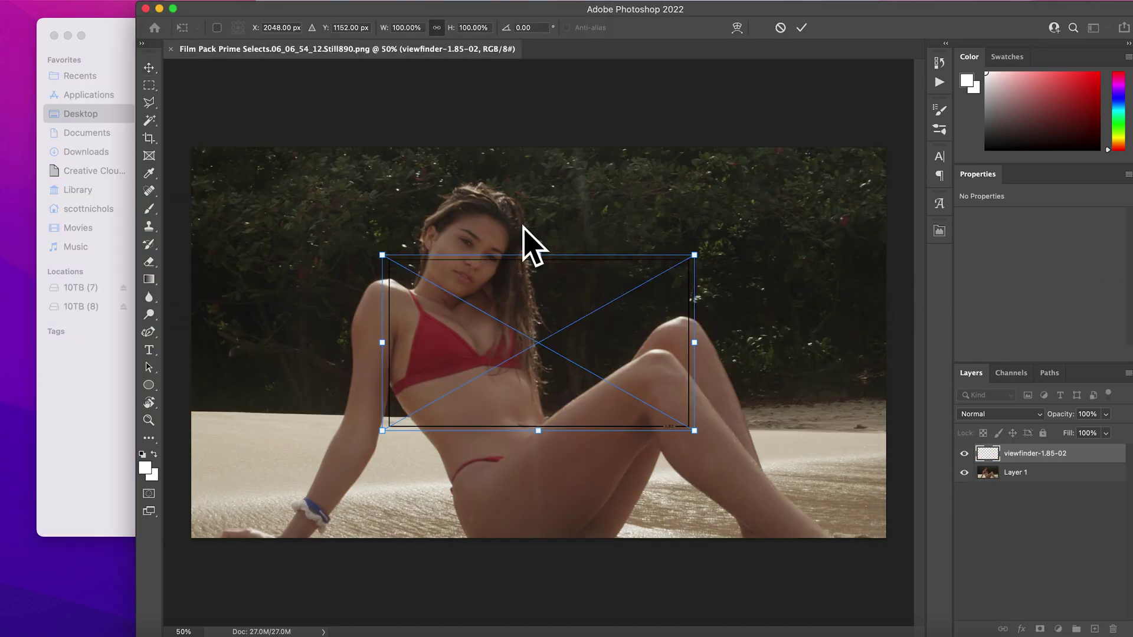
{"action": "left_click_drag", "start_coordinate": [538, 254], "coordinate": [540, 148]}
{"action": "left_click_drag", "start_coordinate": [538, 430], "coordinate": [534, 534]}
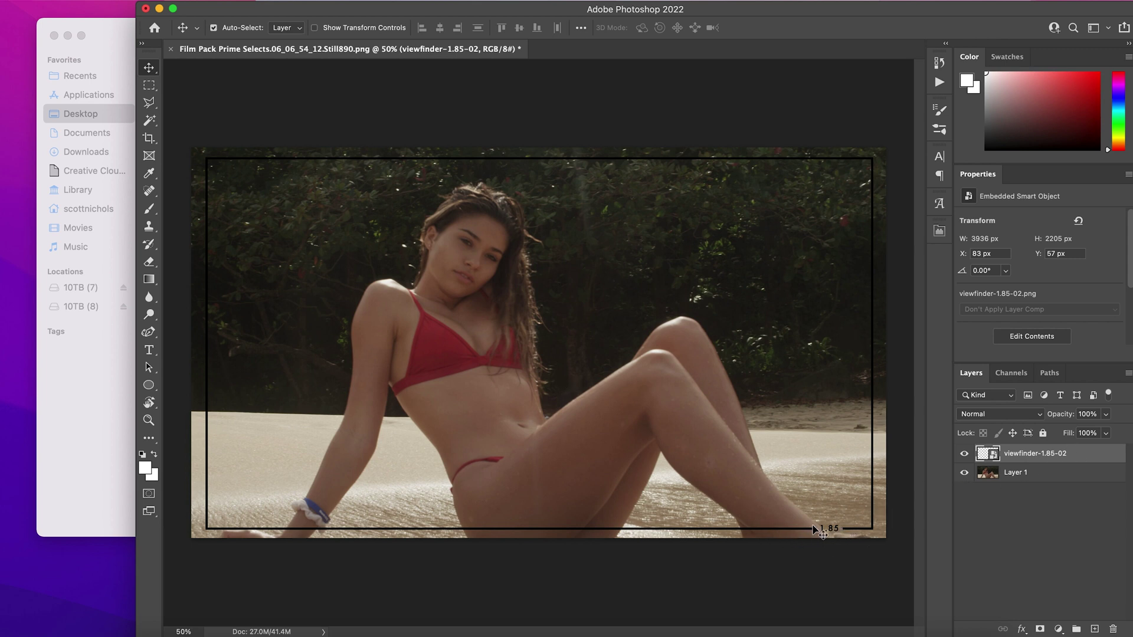
{"action": "left_click_drag", "start_coordinate": [984, 456], "coordinate": [1006, 633]}
Add a Color Overlay of ff0000 to the viewfinder-1.85-02 layer and confirm both dialogs.
{"action": "left_click", "coordinate": [1021, 631]}
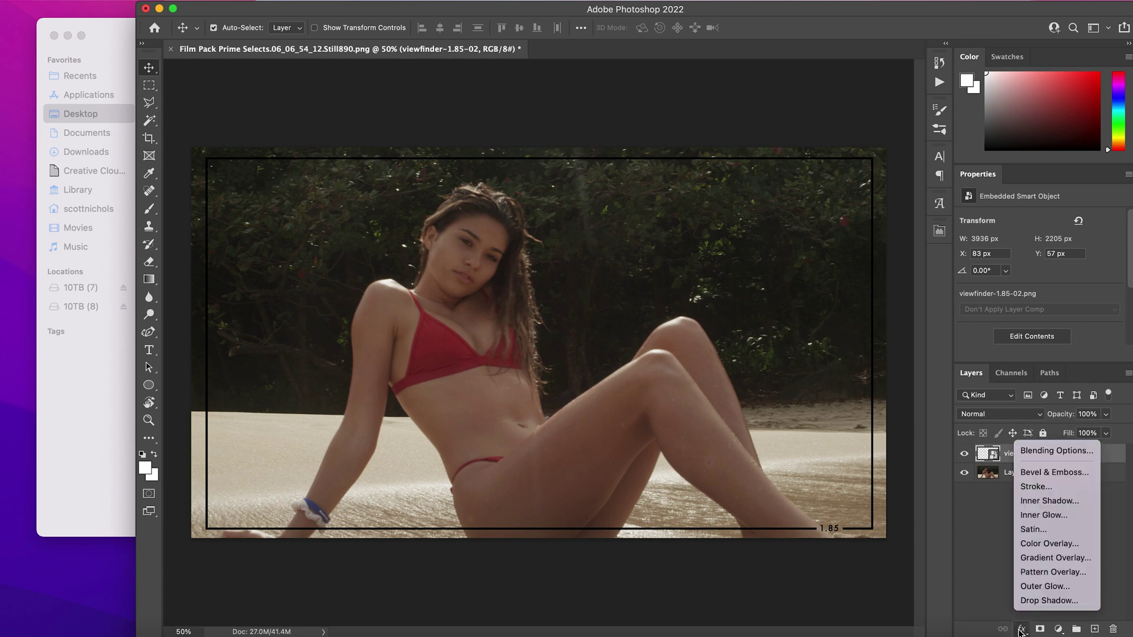
{"action": "left_click", "coordinate": [1037, 543]}
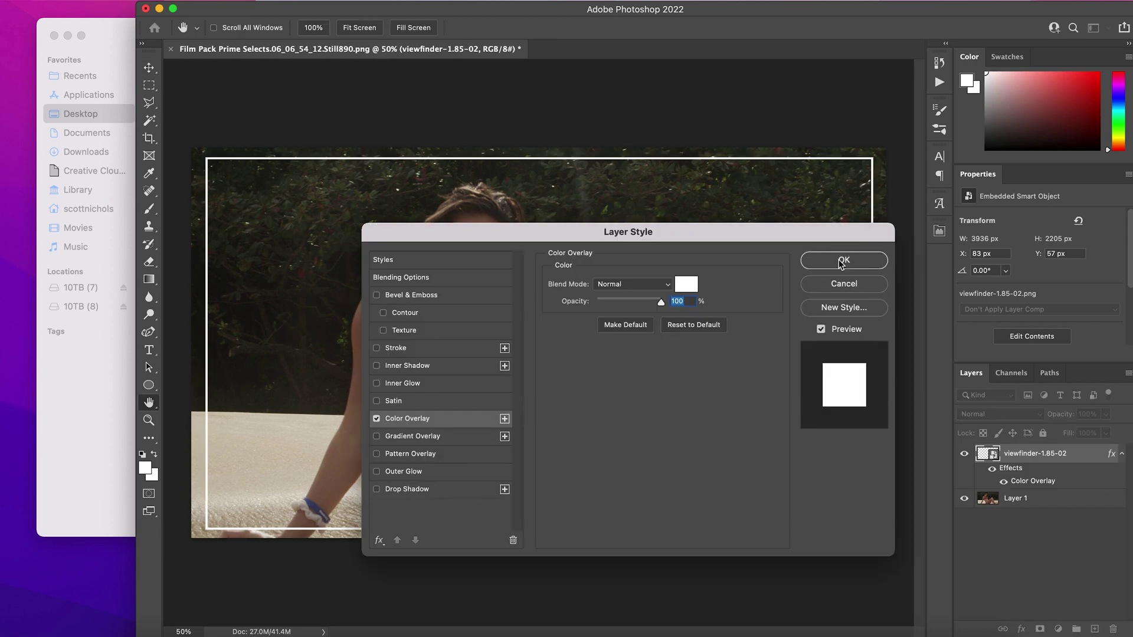
{"action": "left_click_drag", "start_coordinate": [801, 244], "coordinate": [704, 371]}
{"action": "left_click_drag", "start_coordinate": [770, 324], "coordinate": [954, 264]}
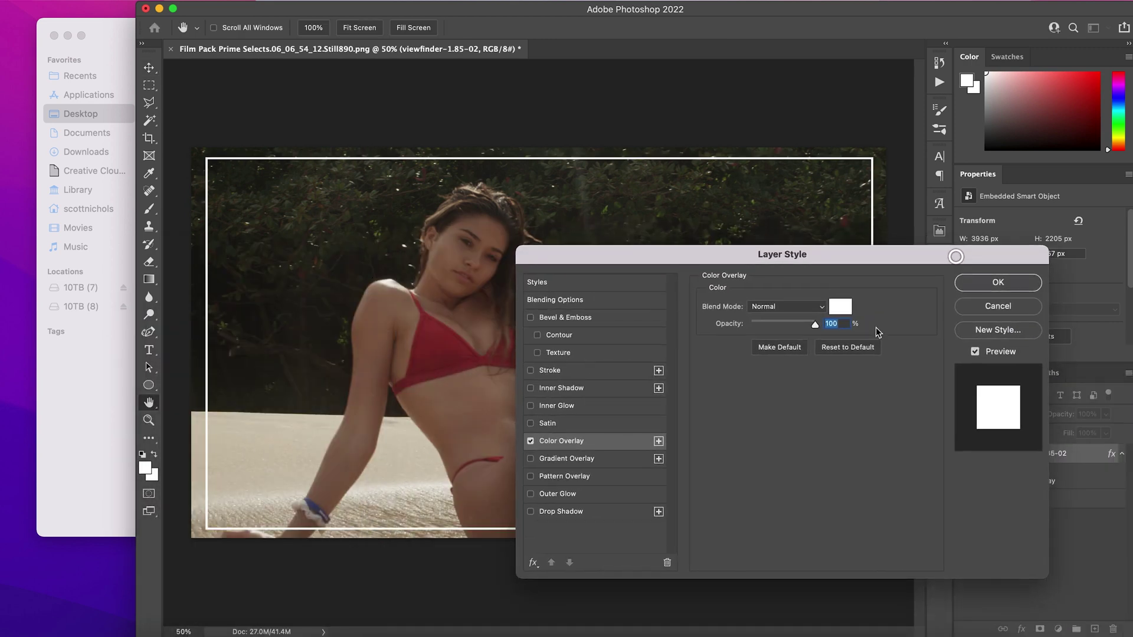
{"action": "left_click", "coordinate": [840, 306]}
{"action": "left_click", "coordinate": [951, 322]}
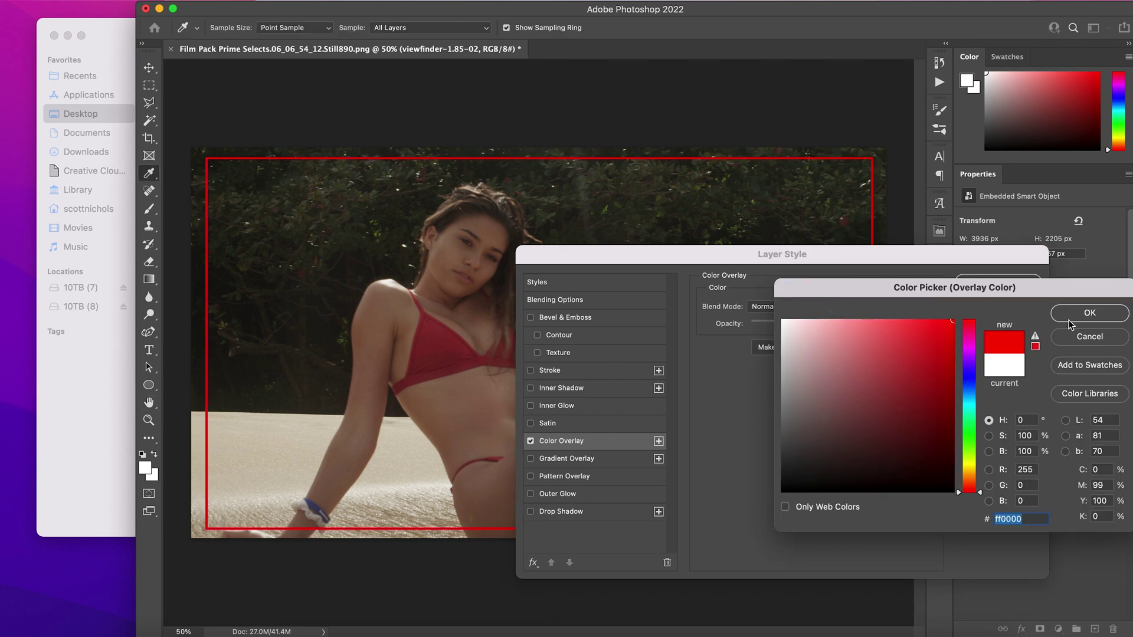
{"action": "left_click", "coordinate": [968, 465]}
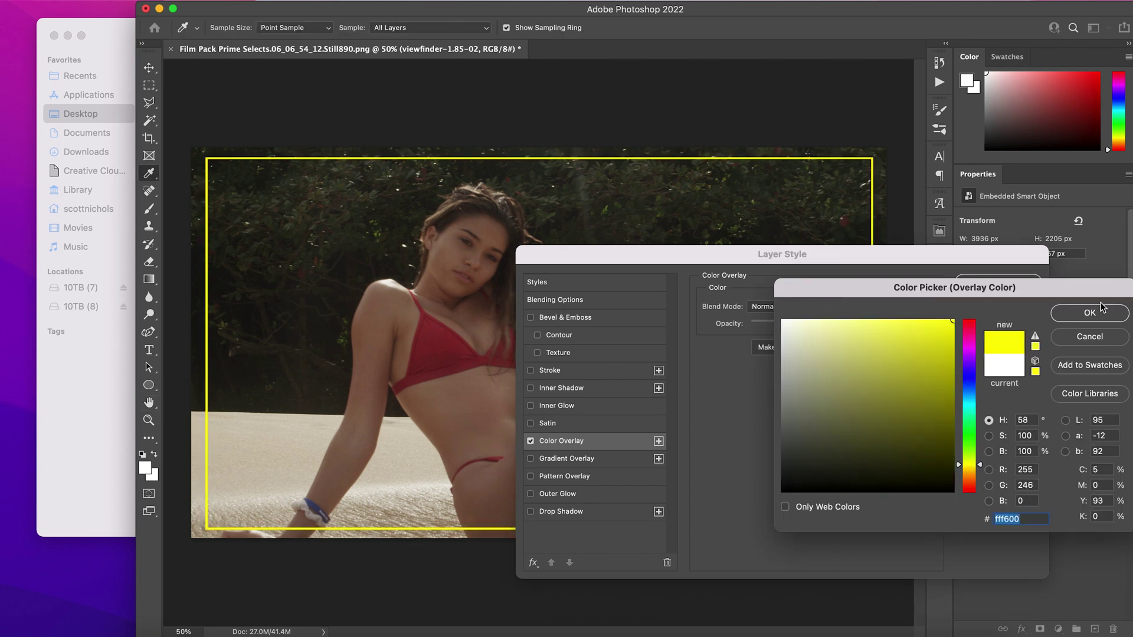
{"action": "left_click", "coordinate": [969, 379]}
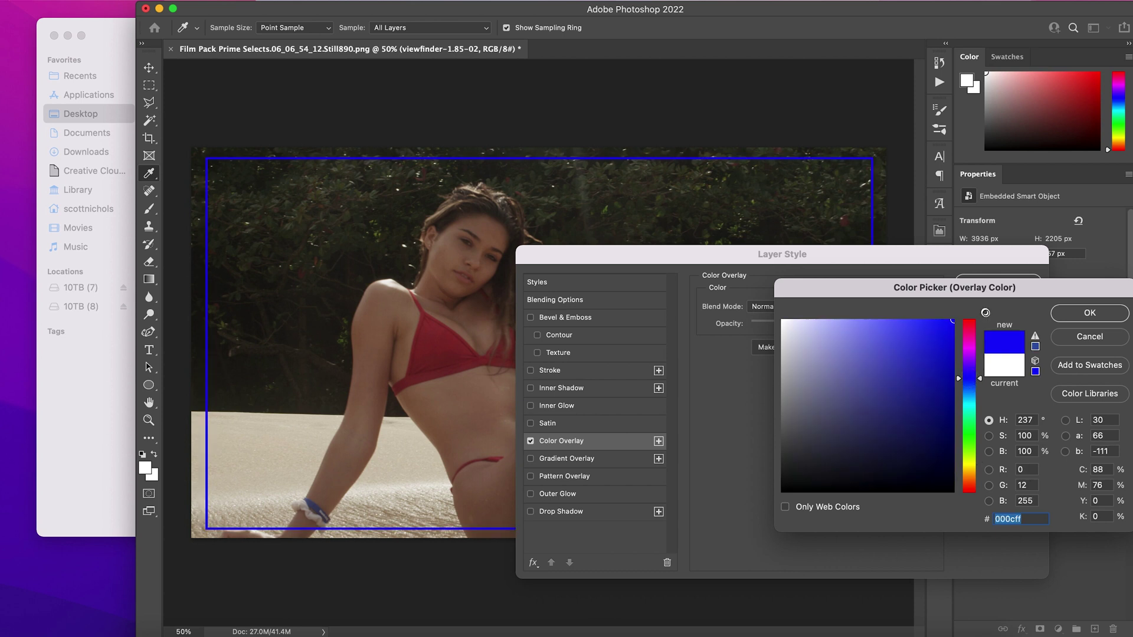
{"action": "left_click_drag", "start_coordinate": [973, 341], "coordinate": [974, 302]}
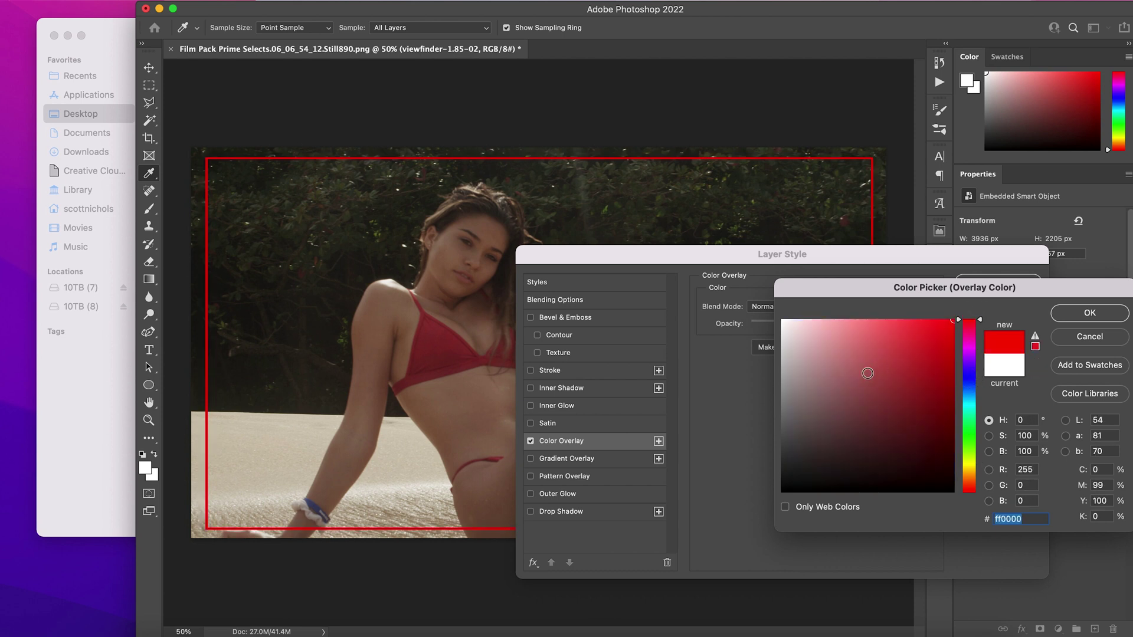
{"action": "left_click", "coordinate": [1090, 313]}
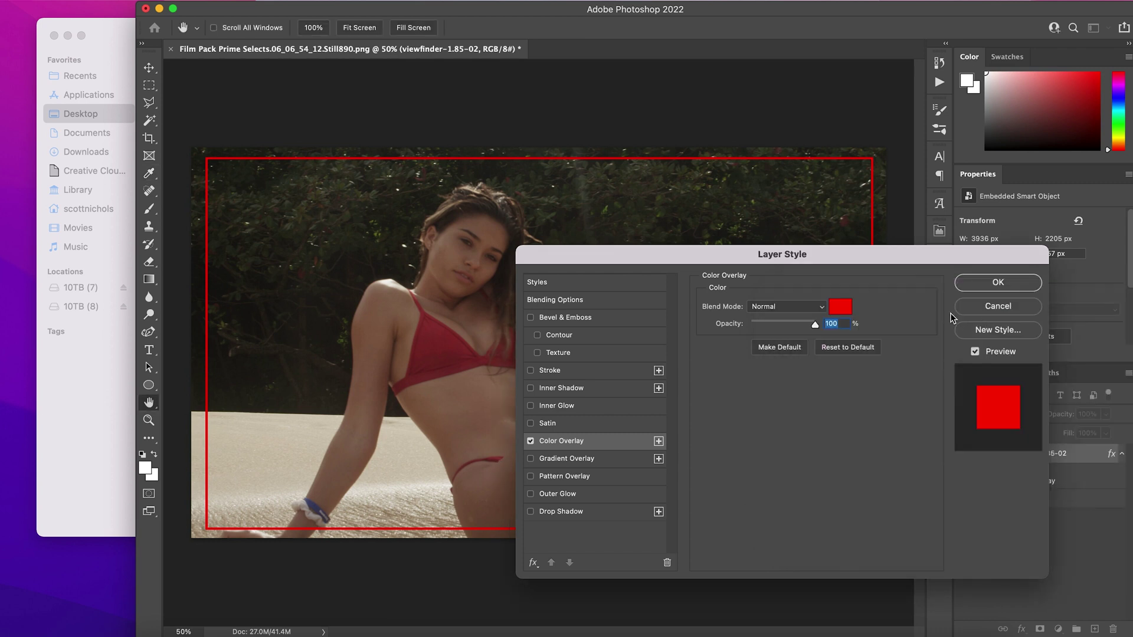
{"action": "left_click", "coordinate": [991, 284]}
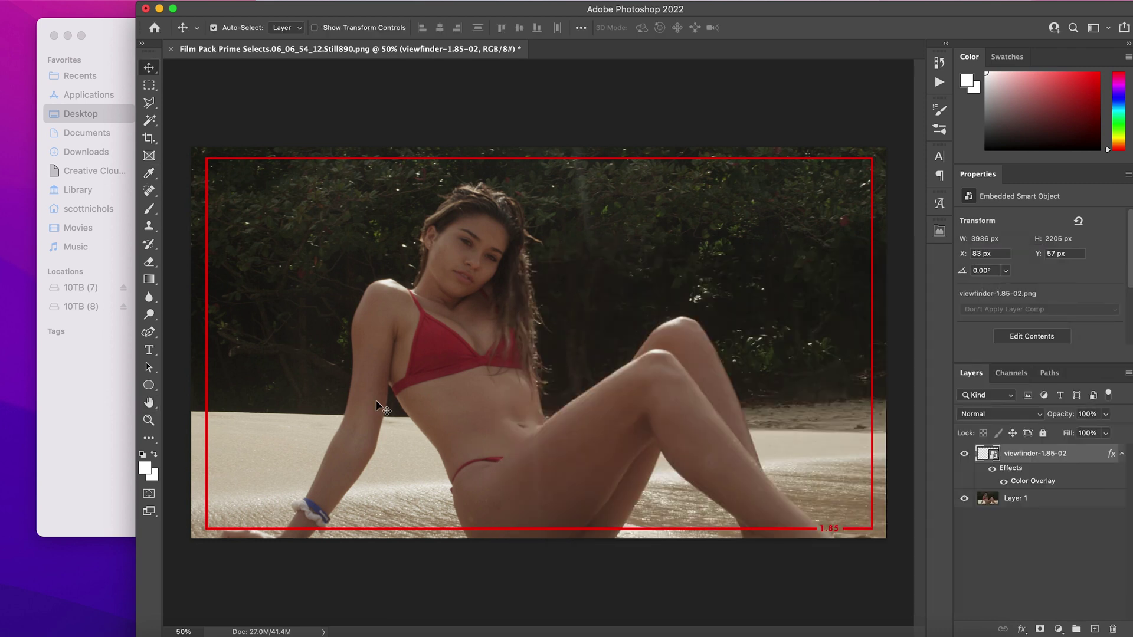
From Finder's CROSSHAIRS folder, drag viewfinder-crosshair-full-frame-17.png onto the centre of the beach photo.
{"action": "left_click", "coordinate": [115, 39]}
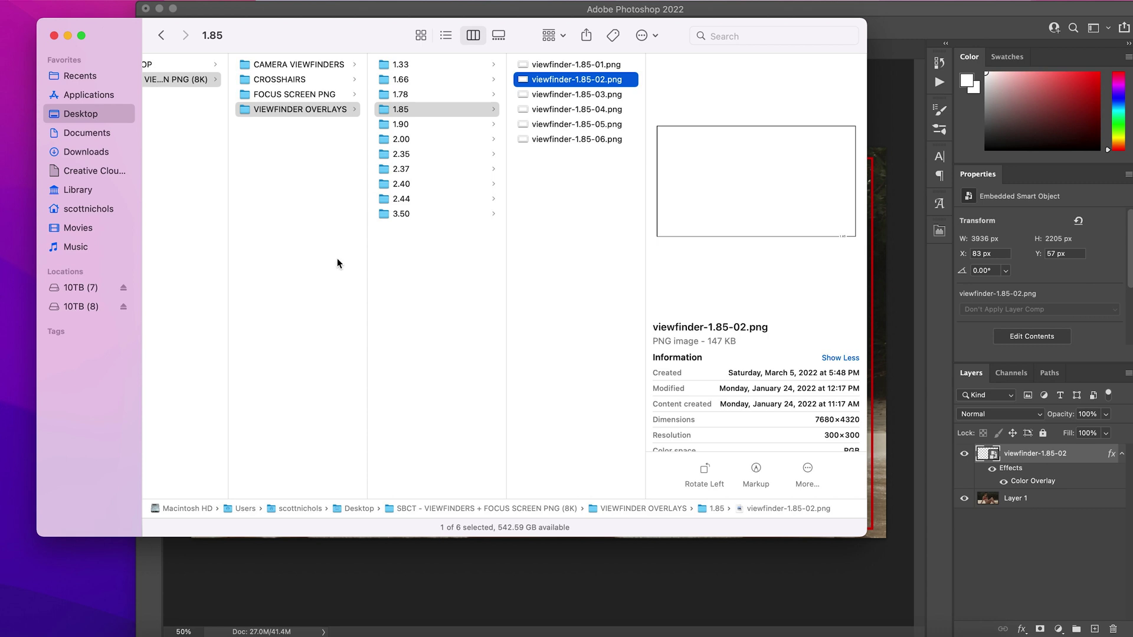
{"action": "left_click", "coordinate": [281, 79]}
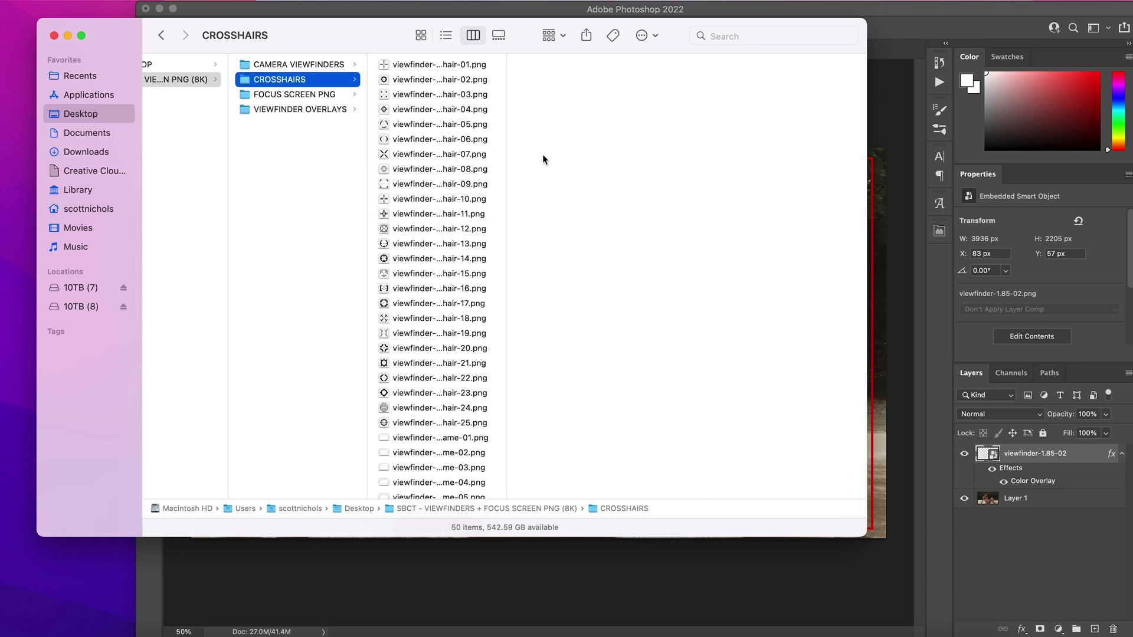
{"action": "scroll", "coordinate": [425, 273], "scroll_direction": "down", "scroll_amount": 5}
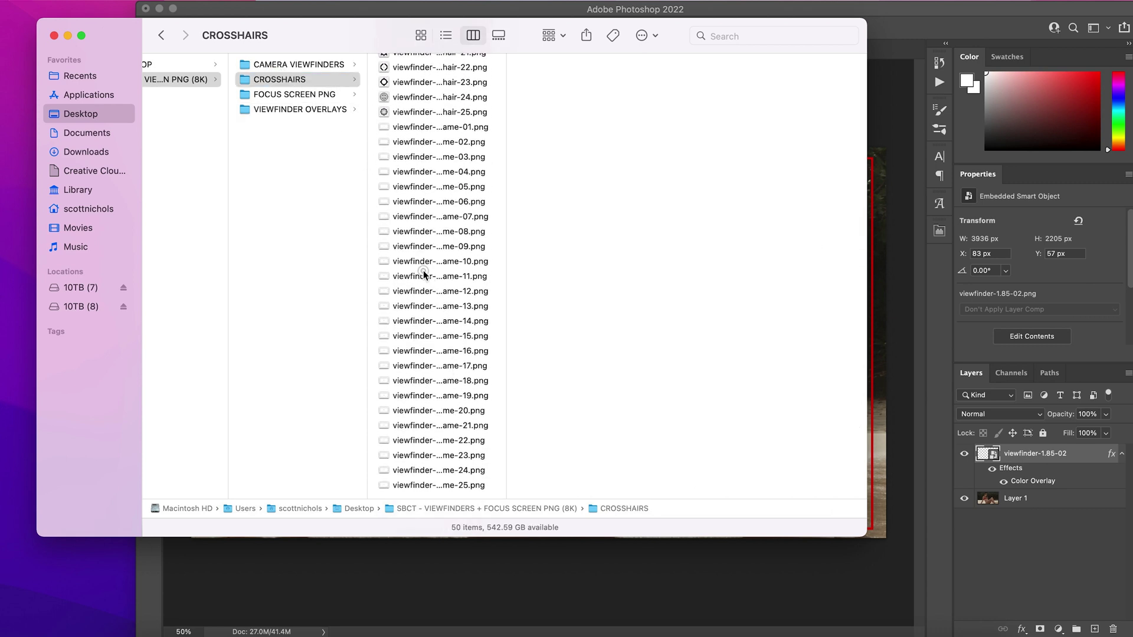
{"action": "left_click", "coordinate": [425, 275]}
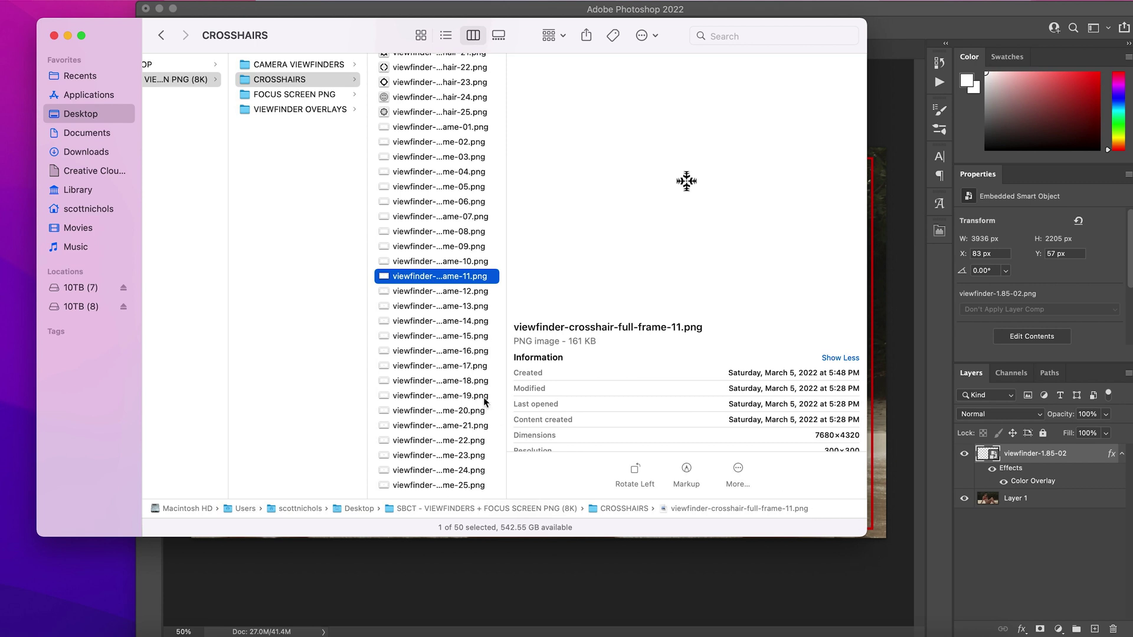
{"action": "left_click", "coordinate": [446, 367]}
{"action": "left_click_drag", "start_coordinate": [864, 534], "coordinate": [676, 539]}
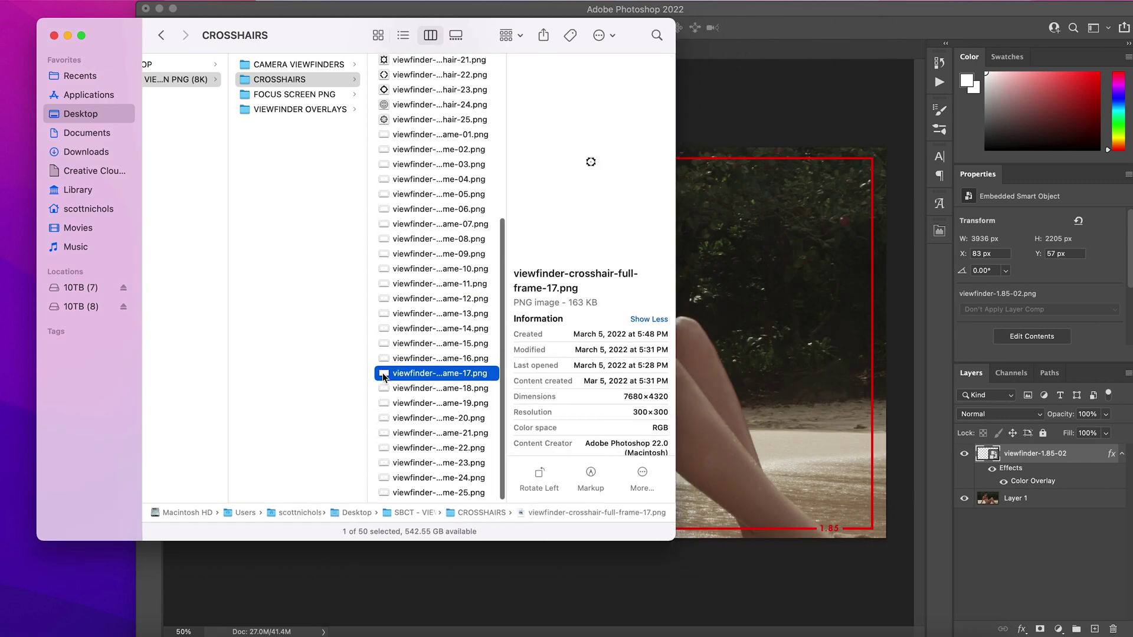
{"action": "left_click_drag", "start_coordinate": [383, 377], "coordinate": [711, 373]}
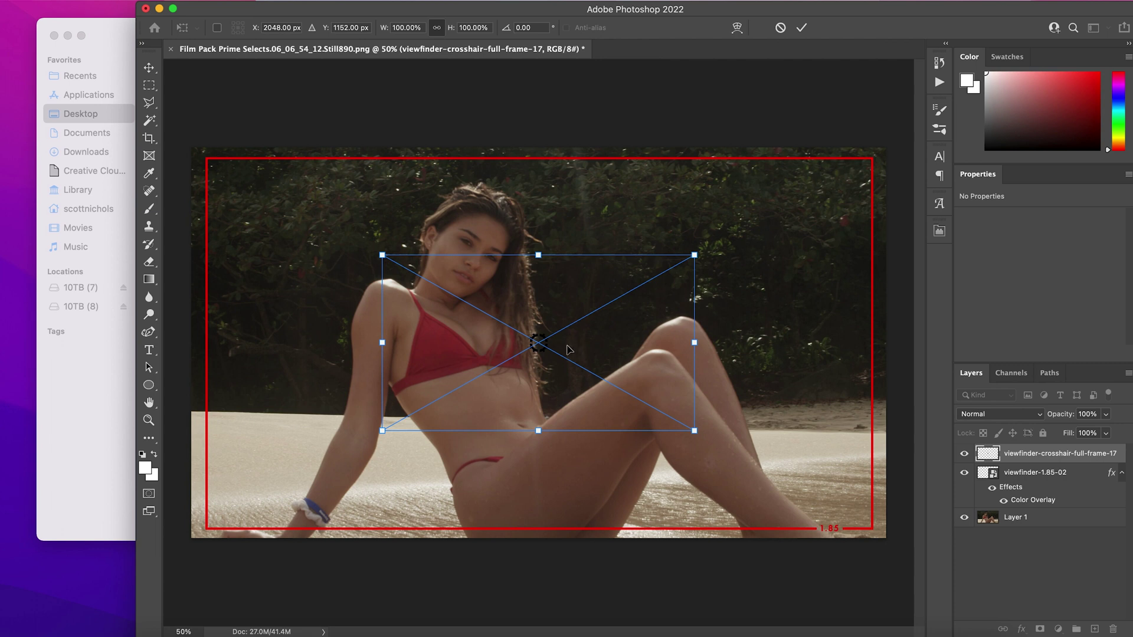
Commit the crosshair placement and give its layer a red Color Overlay style.
{"action": "key", "text": "Return"}
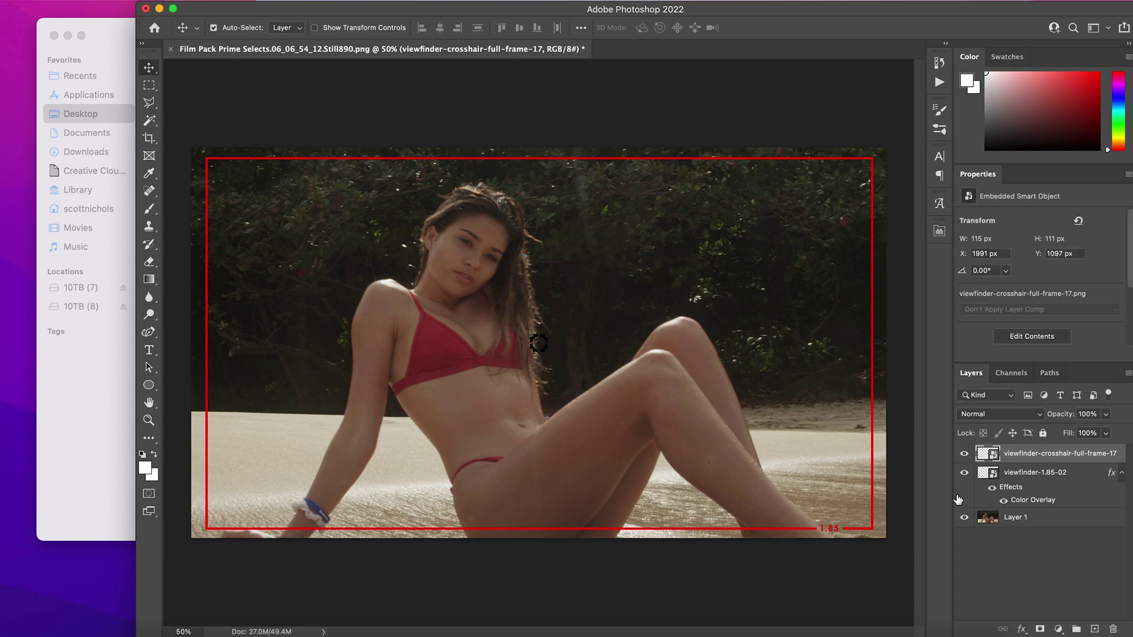
{"action": "left_click", "coordinate": [1022, 629]}
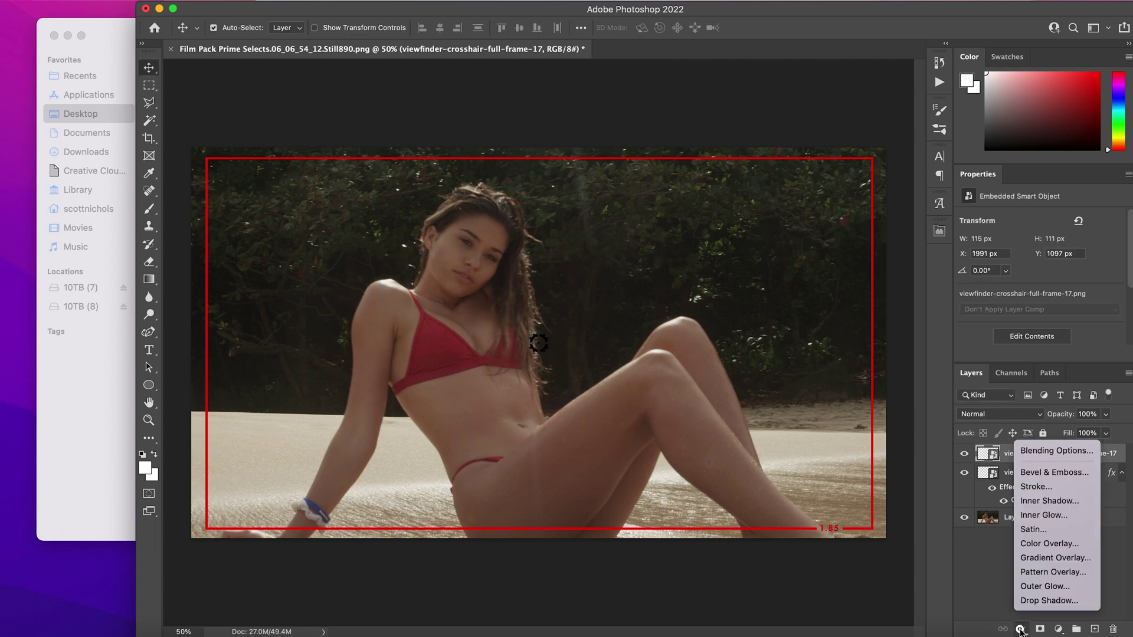
{"action": "left_click", "coordinate": [926, 554]}
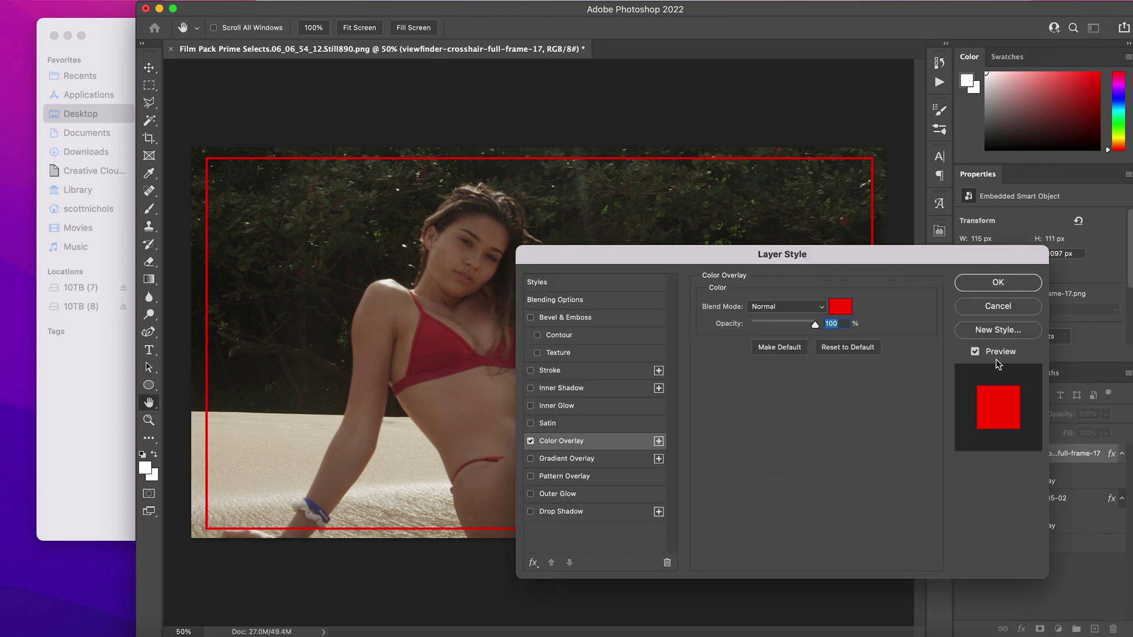
{"action": "left_click", "coordinate": [997, 282]}
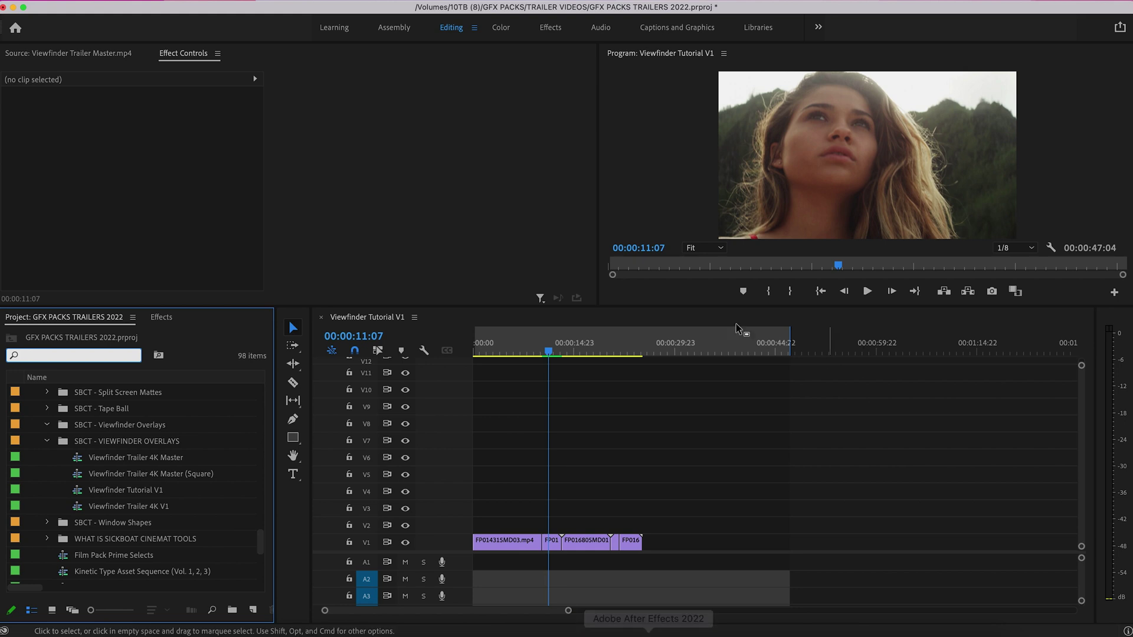
Resize the timeline to reveal more audio tracks in the Viewfinder Tutorial V1 sequence.
{"action": "left_click", "coordinate": [531, 458]}
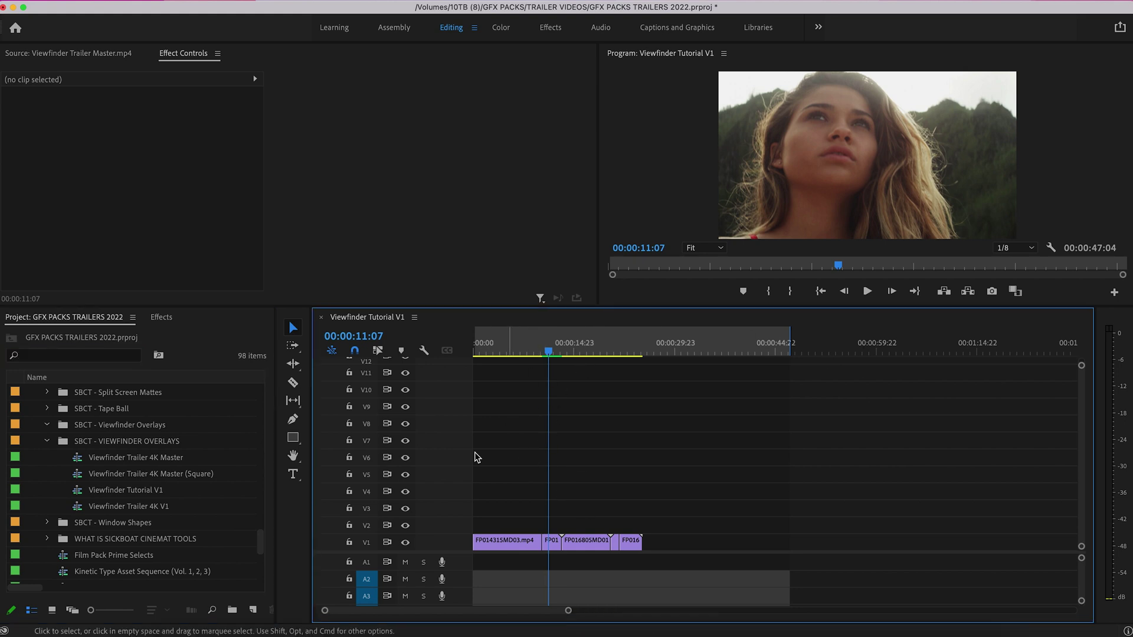
{"action": "left_click_drag", "start_coordinate": [456, 552], "coordinate": [458, 519]}
{"action": "scroll", "coordinate": [65, 484], "scroll_direction": "up", "scroll_amount": 15}
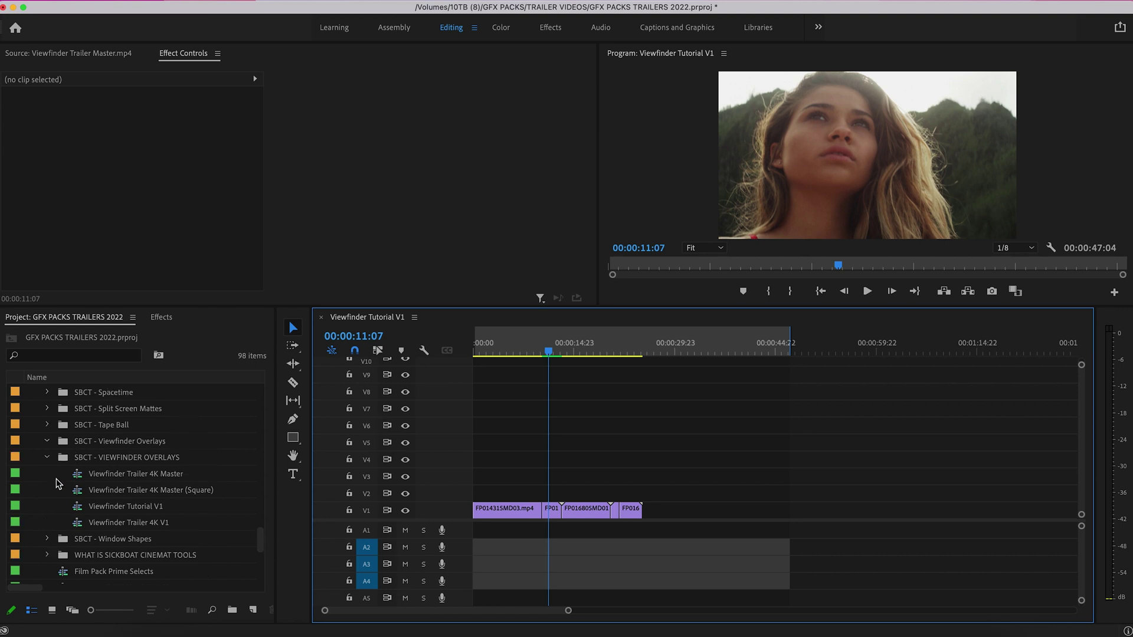
{"action": "scroll", "coordinate": [62, 481], "scroll_direction": "up", "scroll_amount": 5}
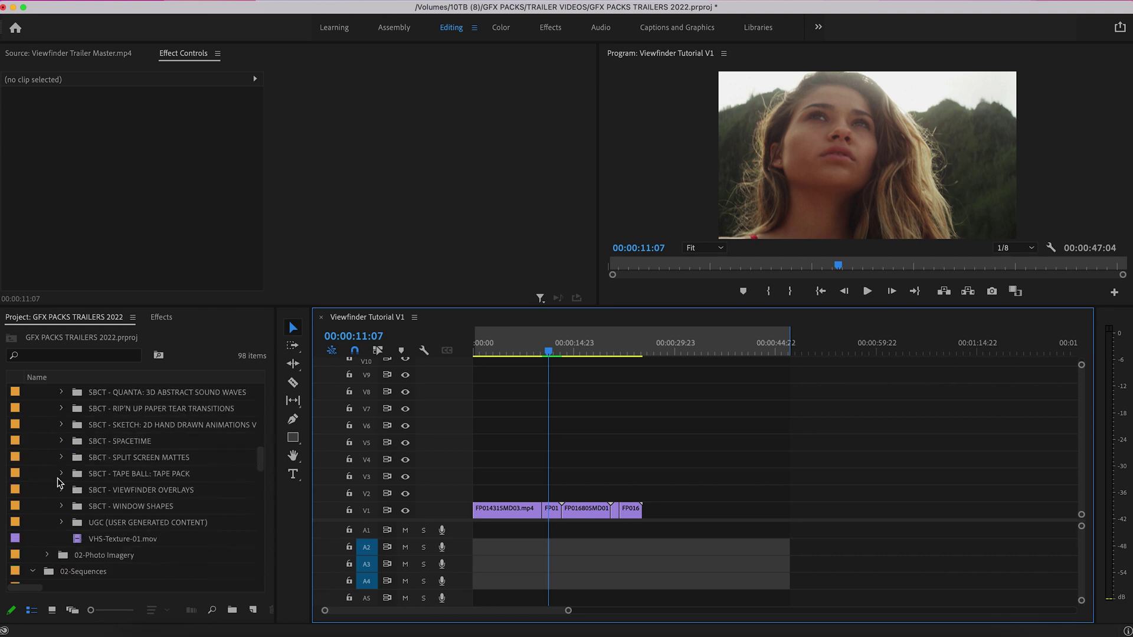
Expand SBCT - VIEWFINDER OVERLAYS and CAMERA VIEWFINDERS, then select camera-viewfinders-01.png.
{"action": "left_click", "coordinate": [62, 489]}
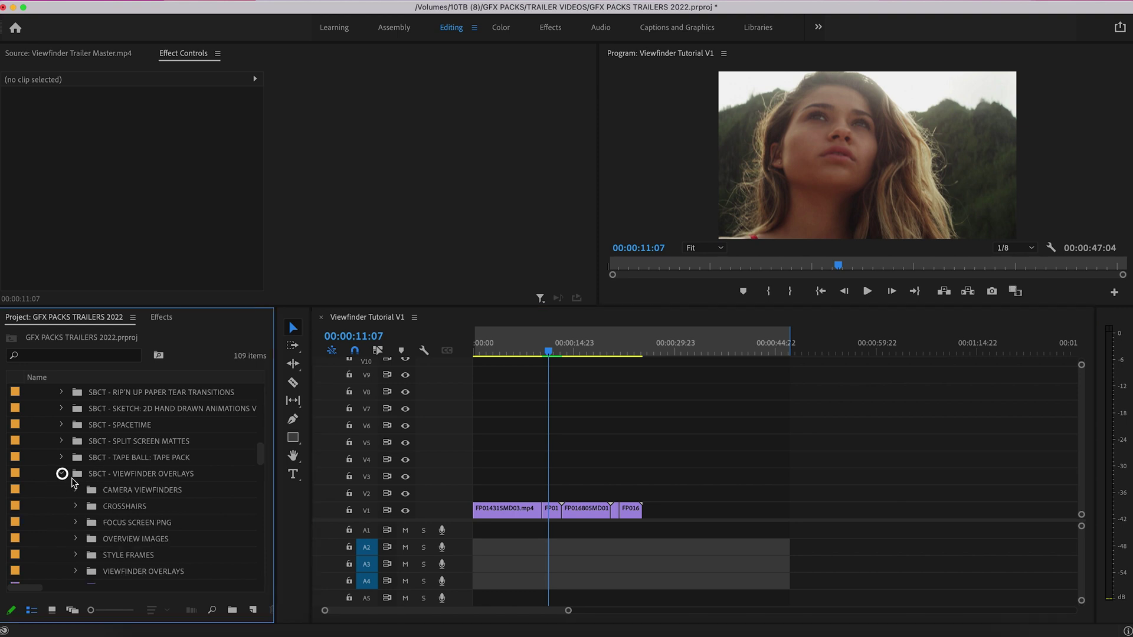
{"action": "scroll", "coordinate": [65, 476], "scroll_direction": "down", "scroll_amount": 3}
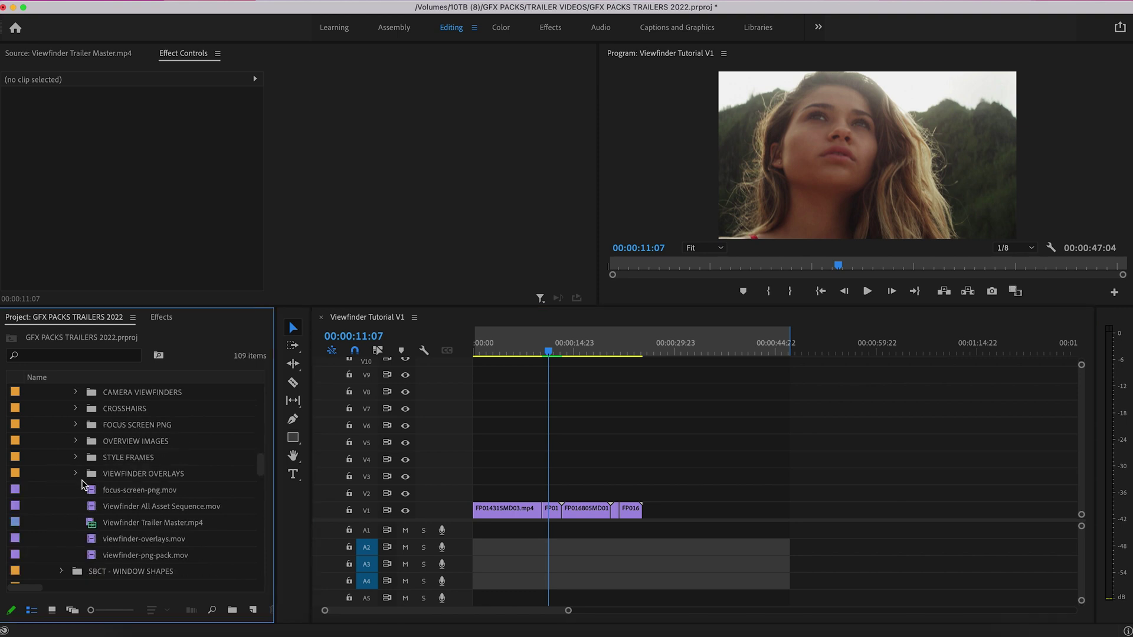
{"action": "scroll", "coordinate": [74, 490], "scroll_direction": "up", "scroll_amount": 2}
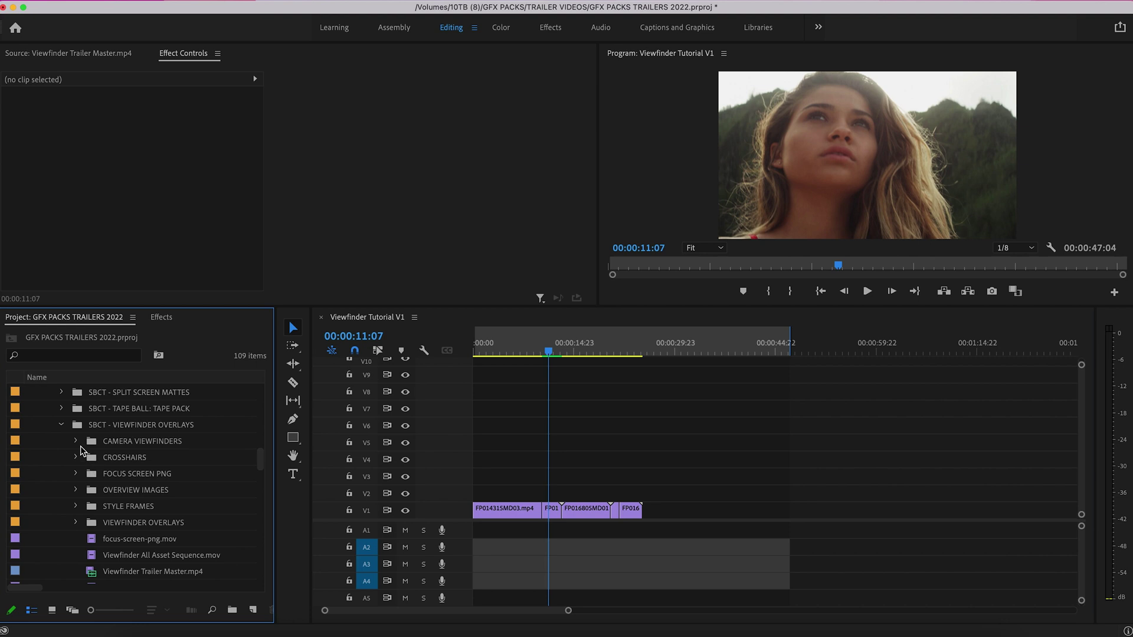
{"action": "left_click", "coordinate": [76, 441]}
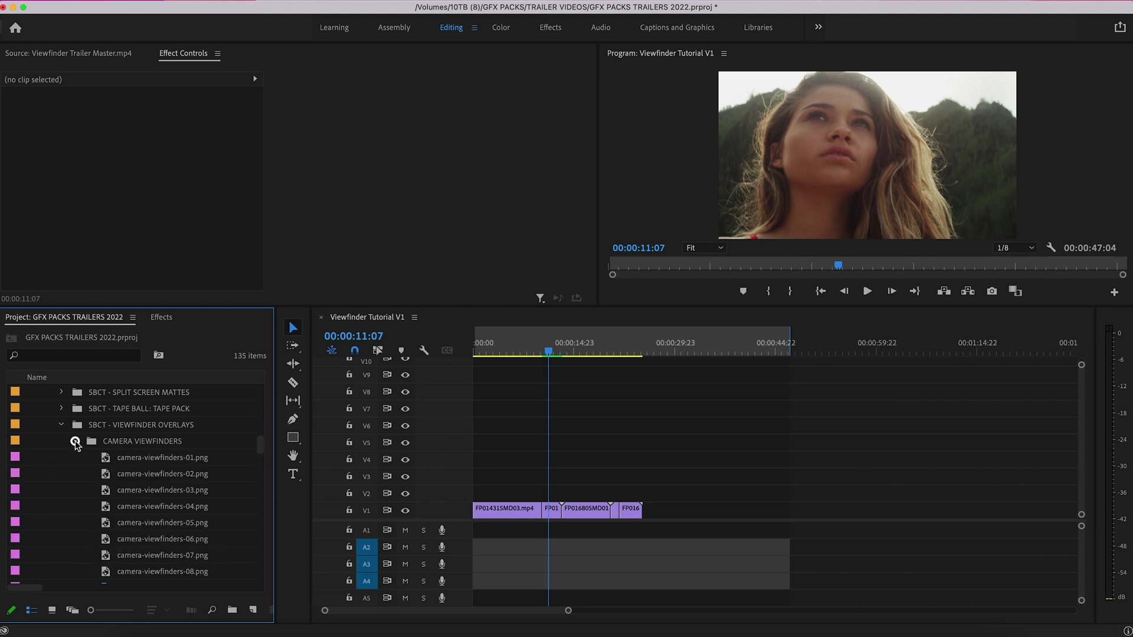
{"action": "left_click", "coordinate": [108, 463]}
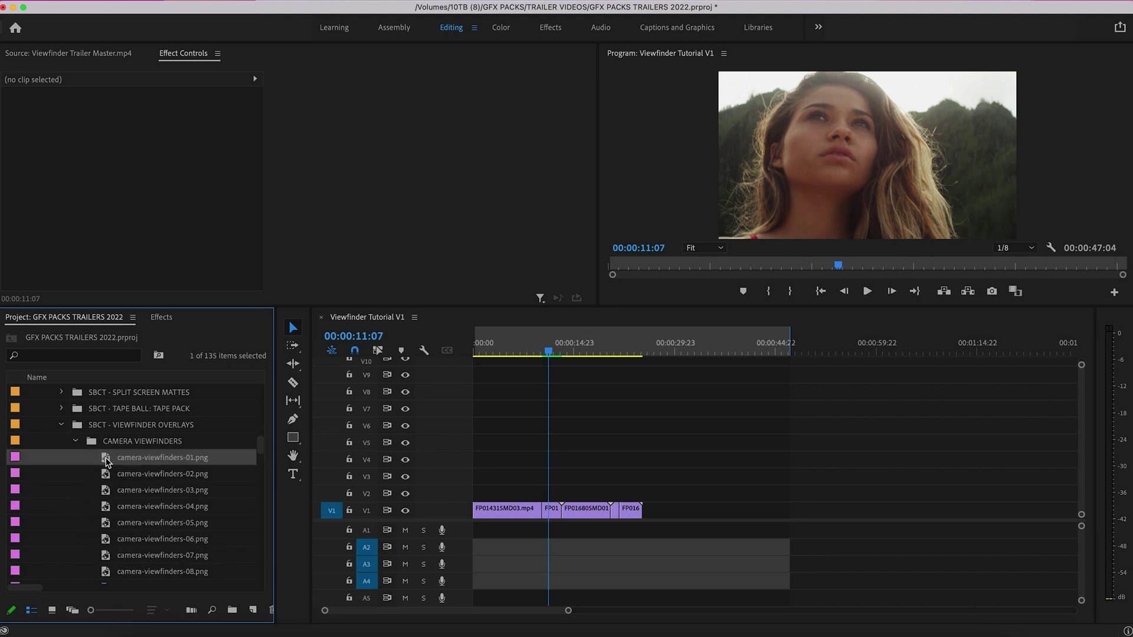
Place camera-viewfinders-01.png on track V2 above the footage and set its Scale to 50.
{"action": "left_click_drag", "start_coordinate": [106, 462], "coordinate": [553, 507]}
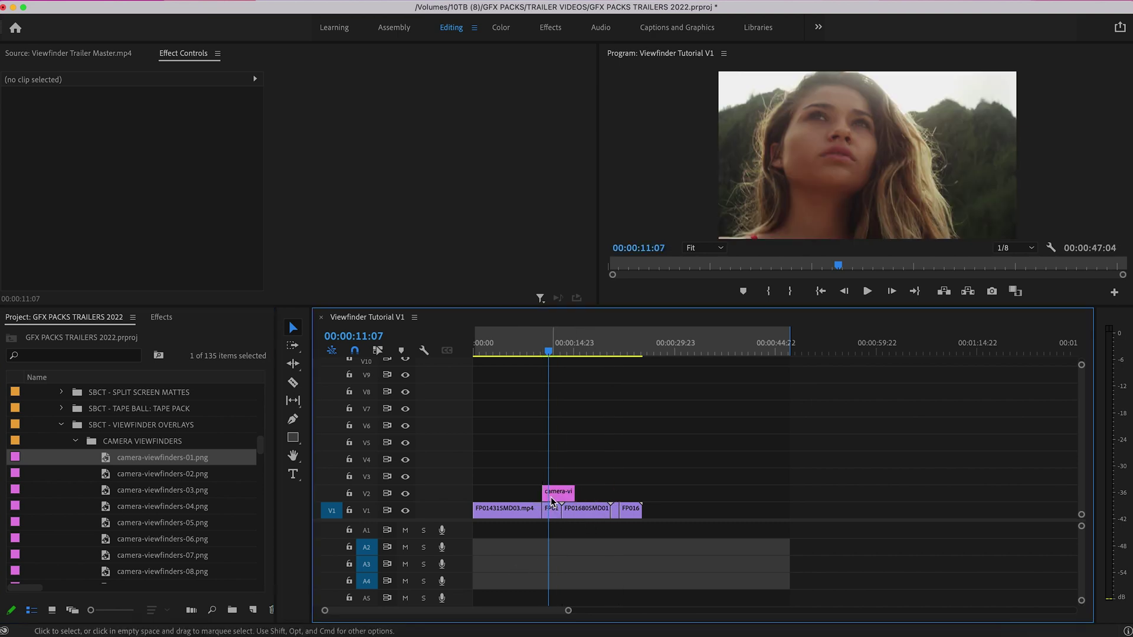
{"action": "left_click", "coordinate": [556, 494]}
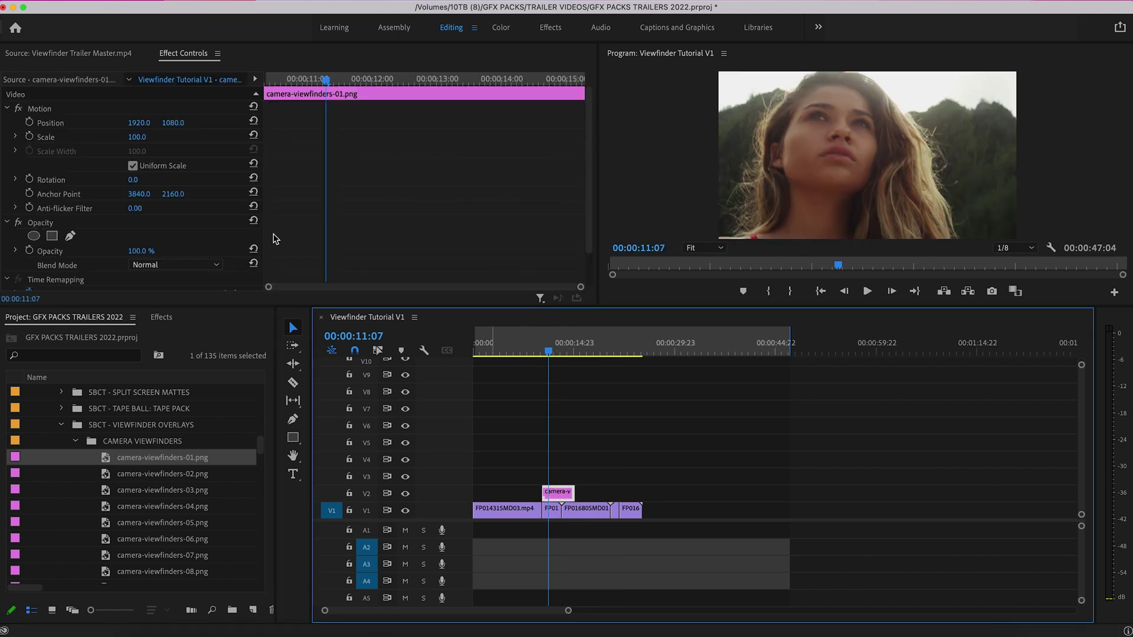
{"action": "left_click", "coordinate": [141, 137]}
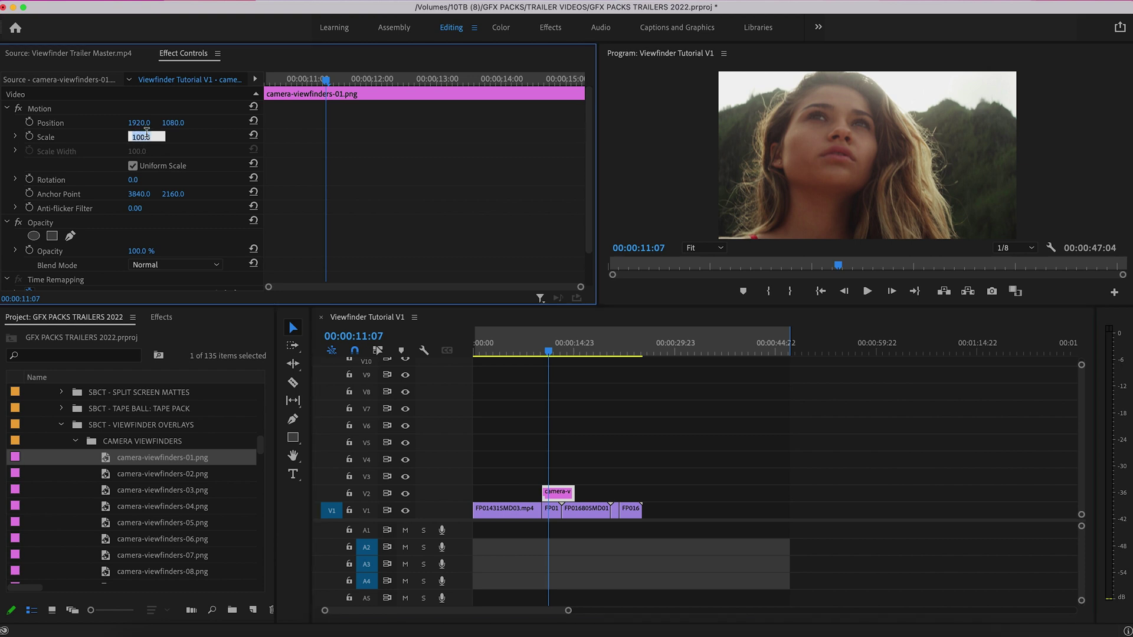
{"action": "type", "text": "50"}
{"action": "key", "text": "Return"}
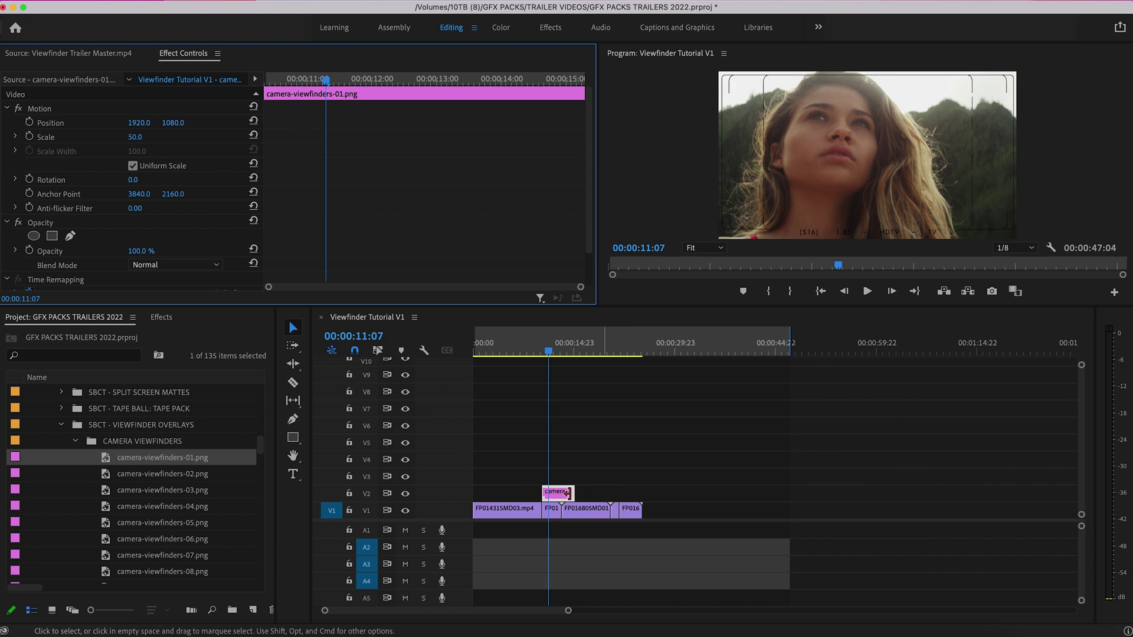
Apply Scale to Frame Size to the overlay clip and enlarge the program monitor.
{"action": "right_click", "coordinate": [556, 495]}
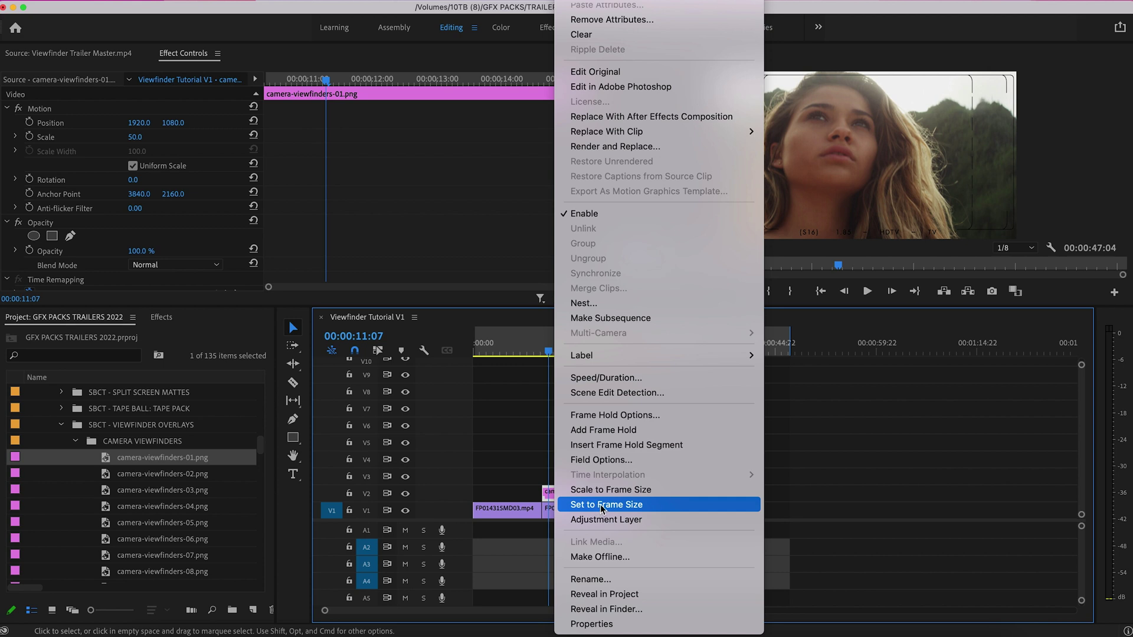
{"action": "left_click", "coordinate": [619, 494]}
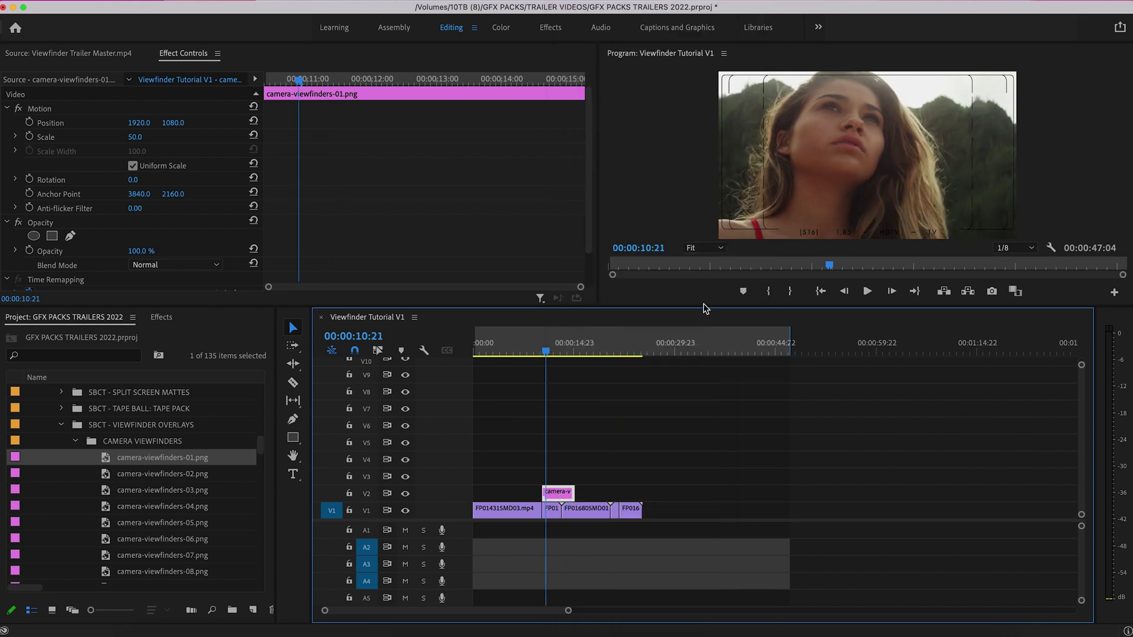
{"action": "left_click_drag", "start_coordinate": [701, 305], "coordinate": [662, 439]}
{"action": "left_click_drag", "start_coordinate": [597, 340], "coordinate": [455, 325]}
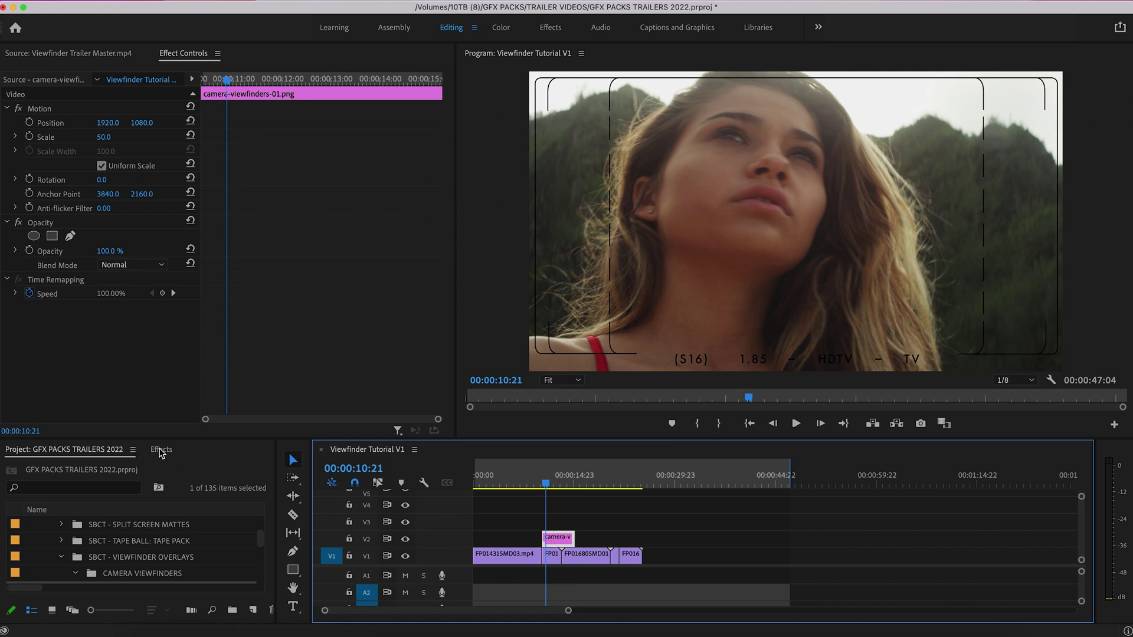
Search the Effects panel for 'tint' and apply Tint to the V2 overlay clip.
{"action": "left_click", "coordinate": [160, 449]}
{"action": "left_click", "coordinate": [136, 468]}
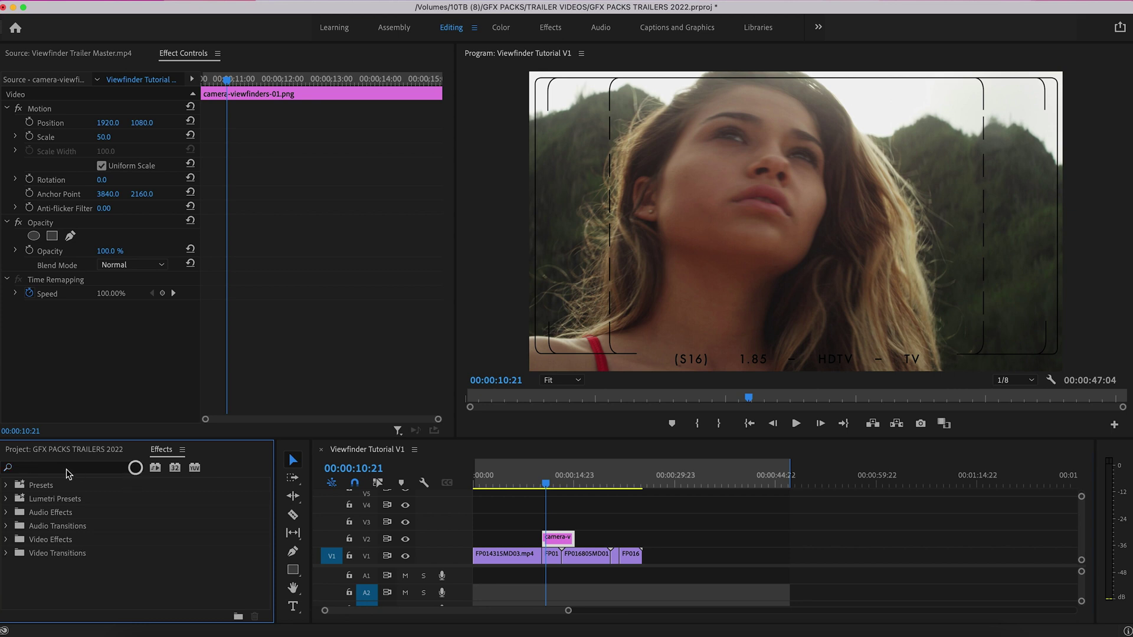
{"action": "left_click", "coordinate": [63, 465]}
{"action": "type", "text": "tint"}
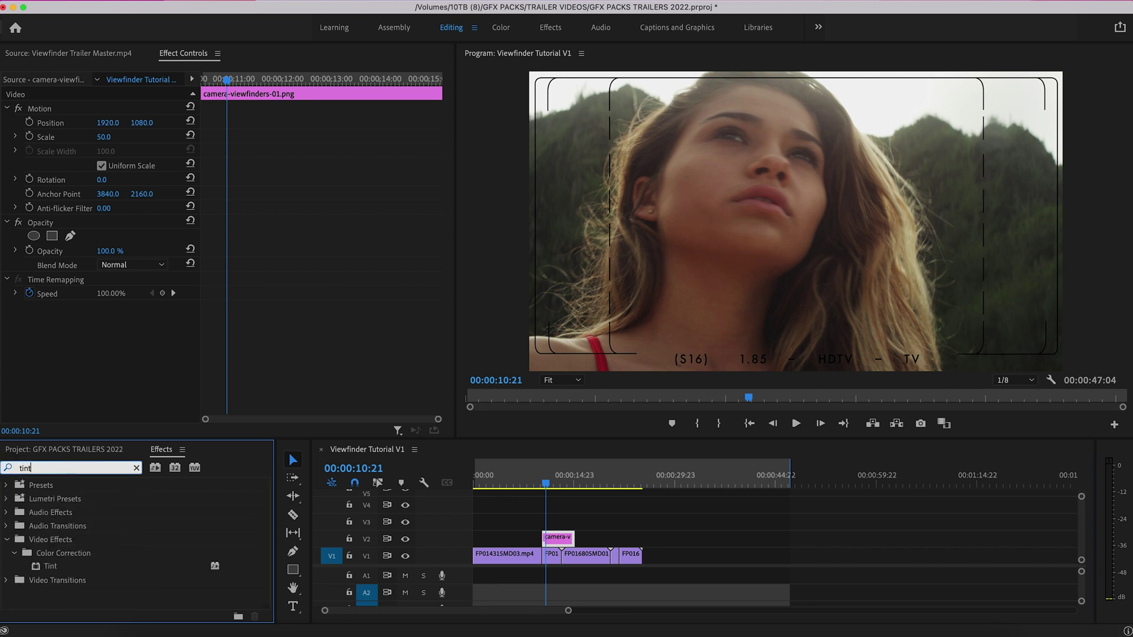
{"action": "left_click_drag", "start_coordinate": [37, 569], "coordinate": [555, 540]}
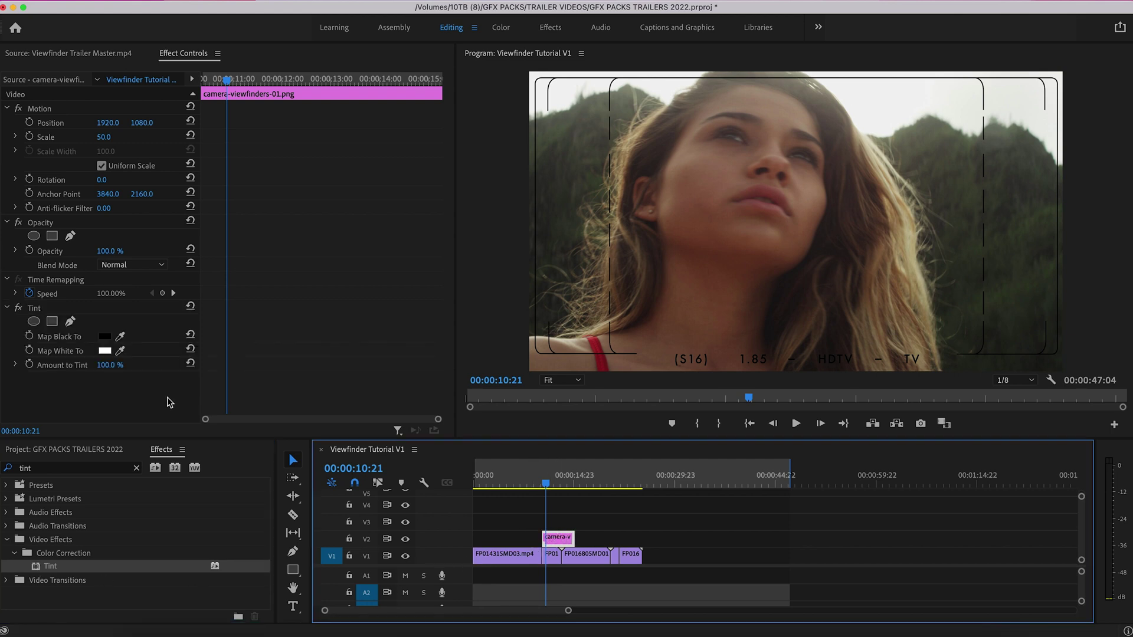
Set Tint's Map Black To colour to red FF0000 and preview at 11:12.
{"action": "left_click", "coordinate": [105, 337]}
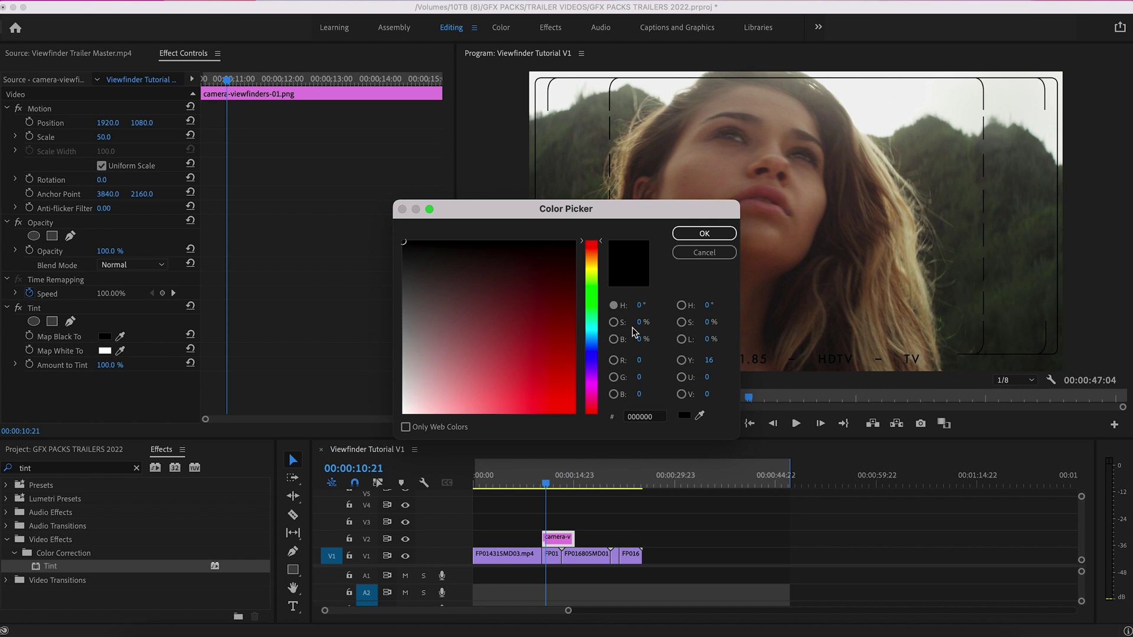
{"action": "left_click_drag", "start_coordinate": [494, 339], "coordinate": [678, 480]}
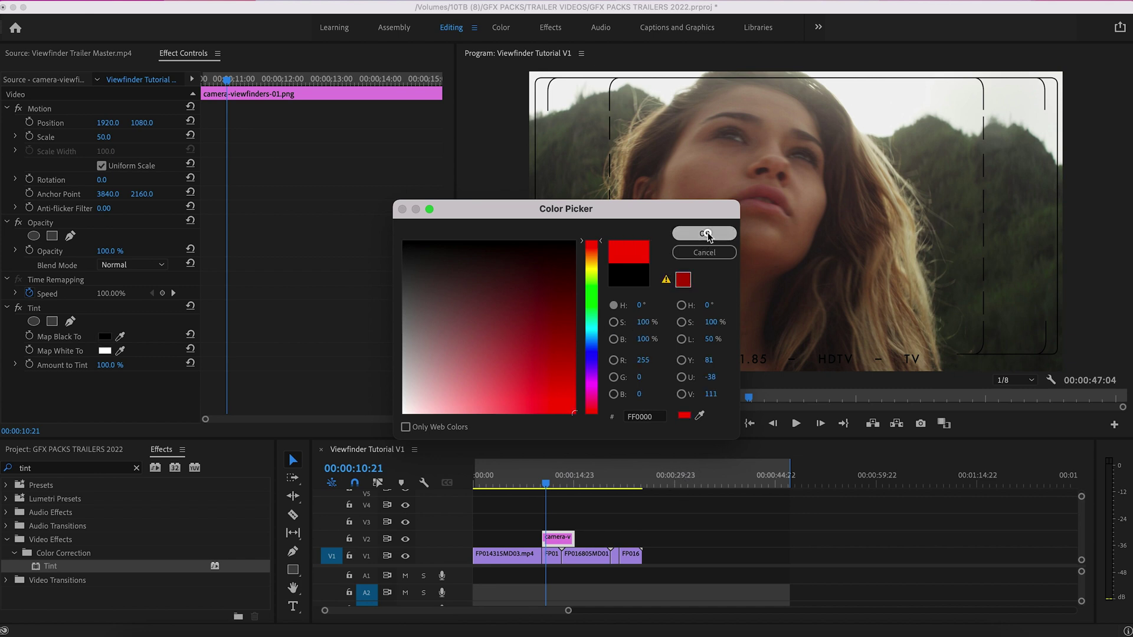
{"action": "left_click", "coordinate": [704, 233]}
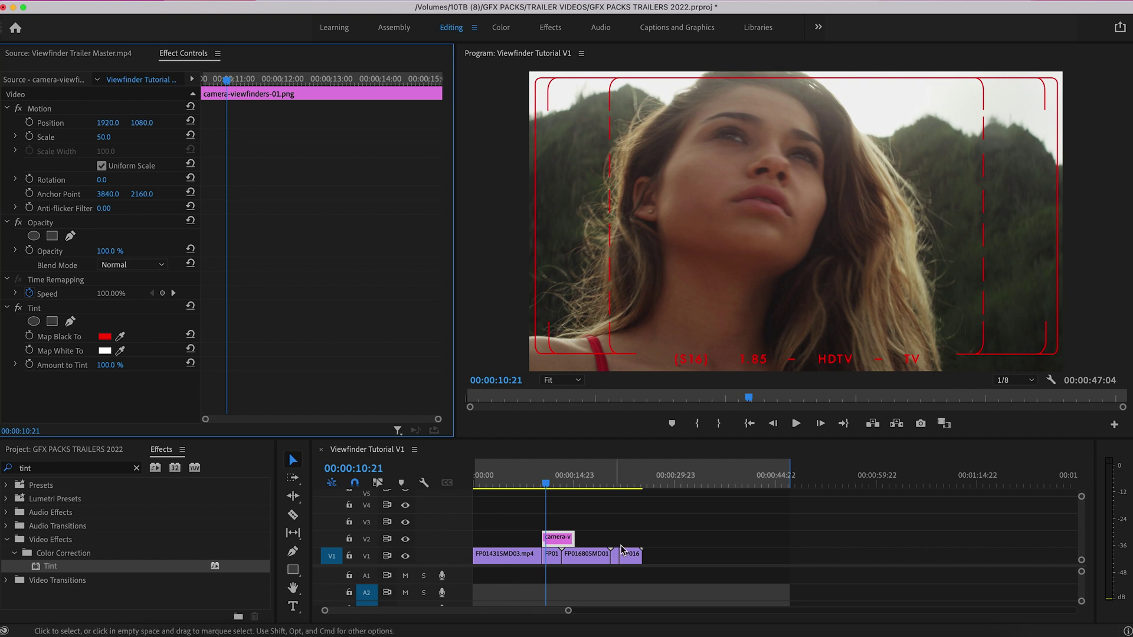
{"action": "left_click", "coordinate": [519, 535]}
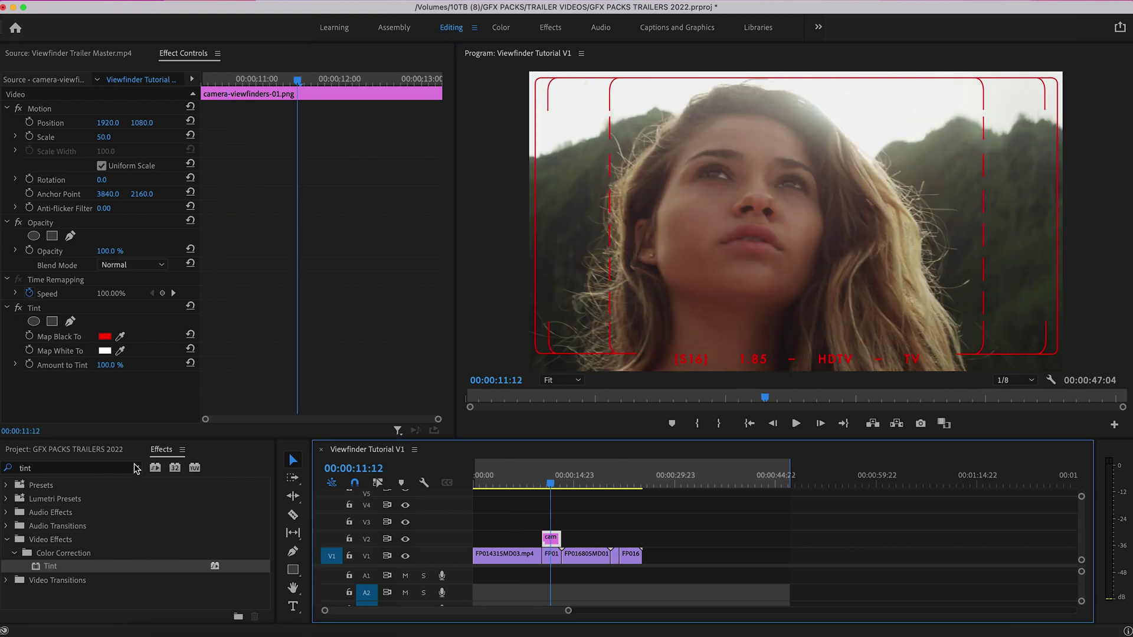
Clear the Effects search, return to the Project bin, and scrub 10:21–12:12 to review the overlay.
{"action": "left_click", "coordinate": [137, 469]}
{"action": "left_click", "coordinate": [82, 450]}
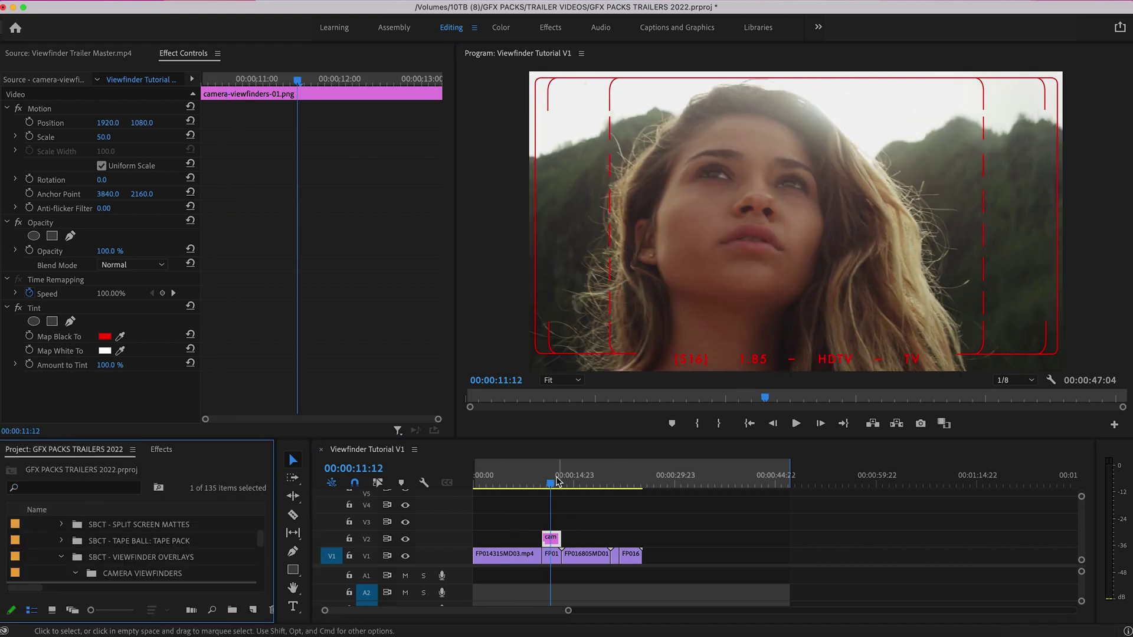
{"action": "left_click", "coordinate": [548, 479]}
{"action": "left_click_drag", "start_coordinate": [548, 479], "coordinate": [549, 480]}
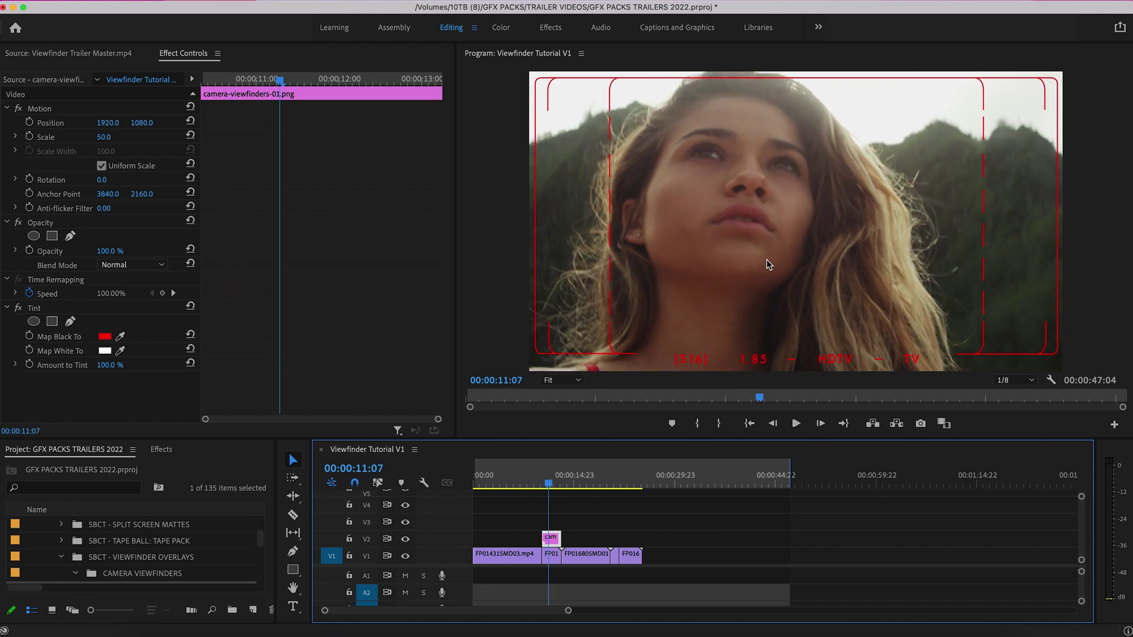
{"action": "left_click", "coordinate": [557, 481]}
{"action": "left_click_drag", "start_coordinate": [559, 482], "coordinate": [552, 482]}
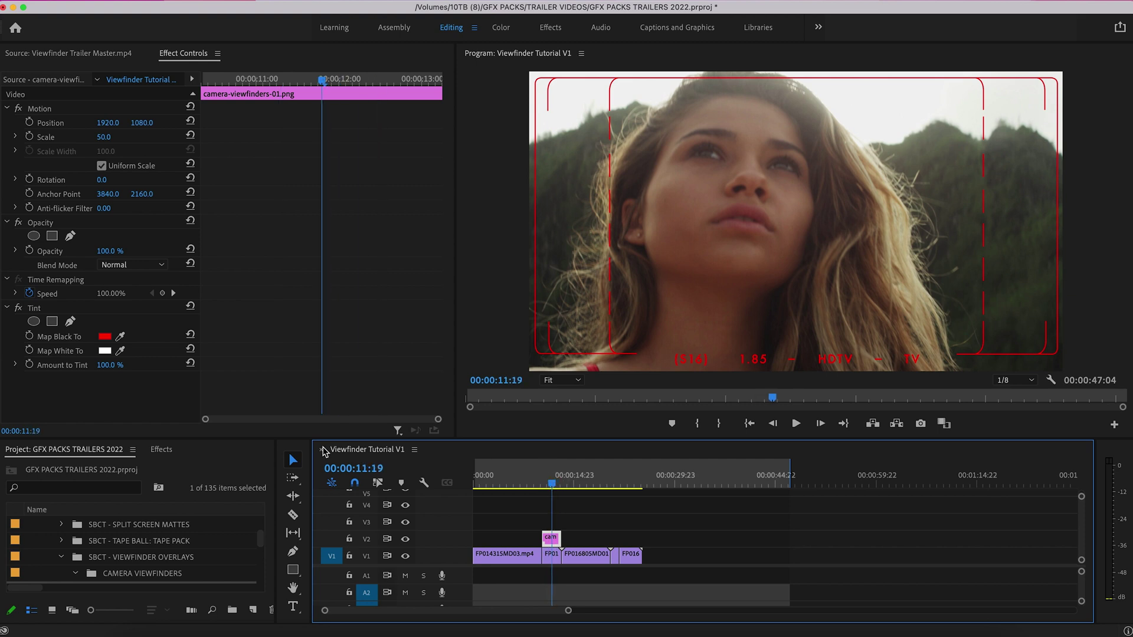